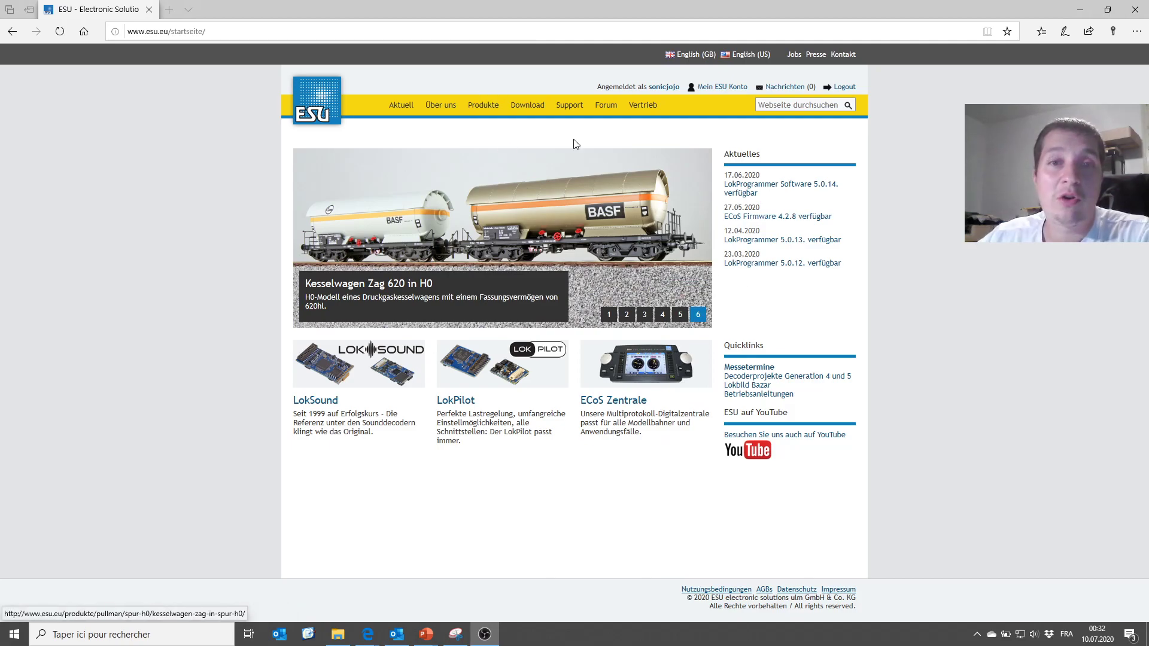
Step: Open ESU's sound file downloads and go to the LokSound V4.0 & LokPilot V4.0 for Factory Equipped Locomotives project list
click(534, 108)
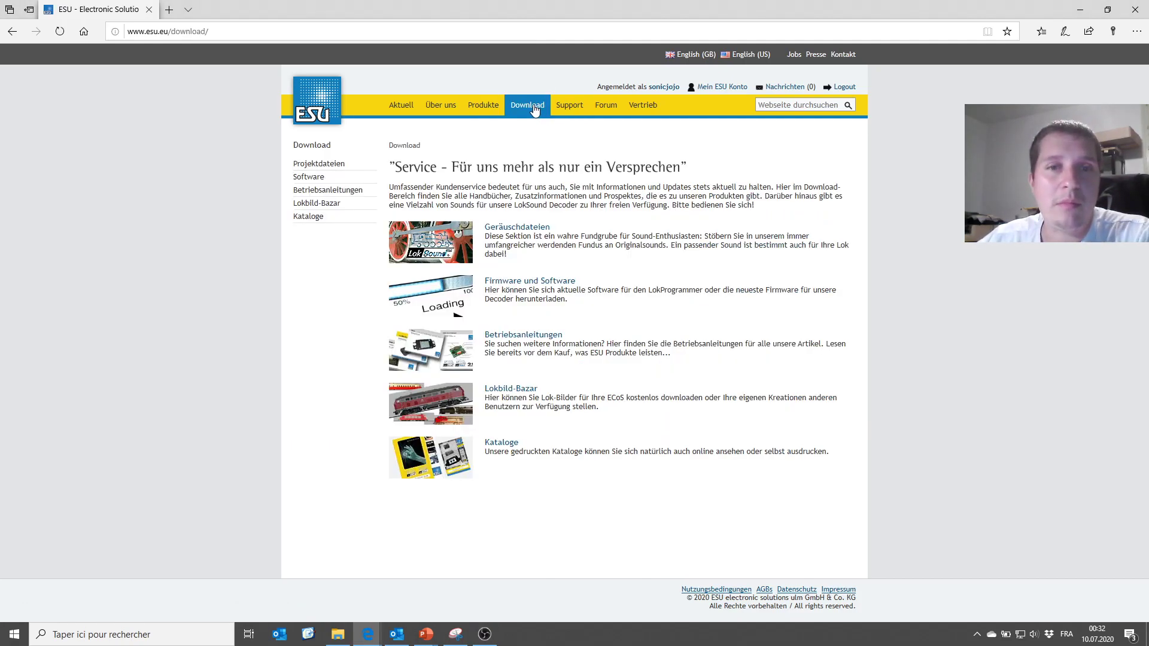
click(510, 228)
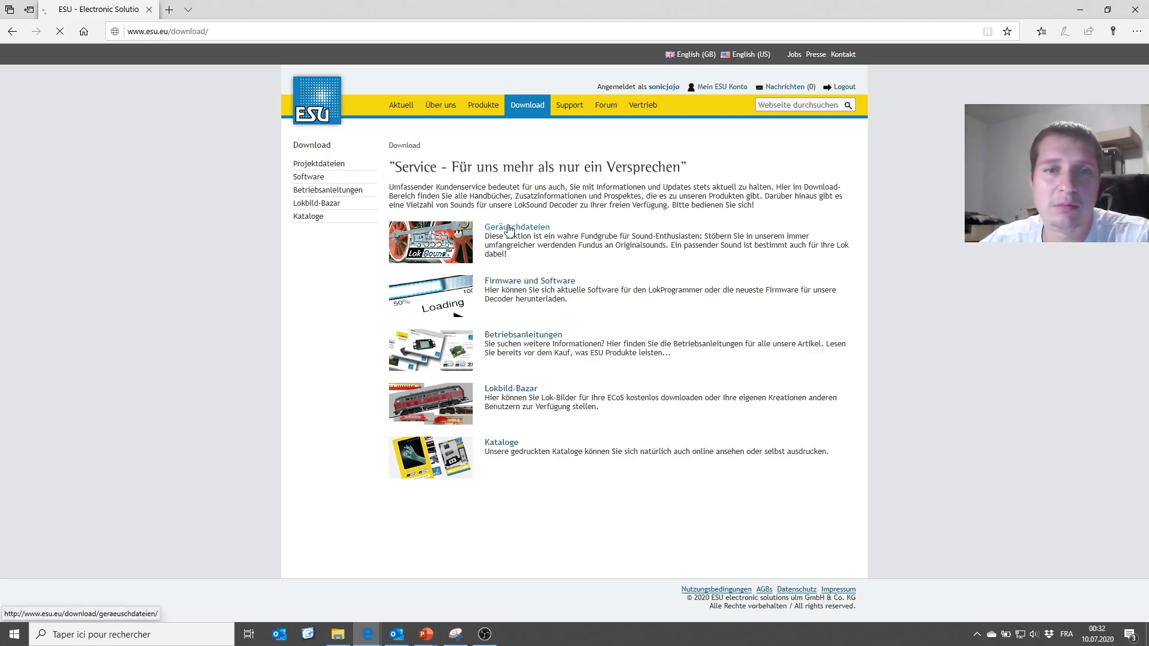
scroll(510, 228, down, 1)
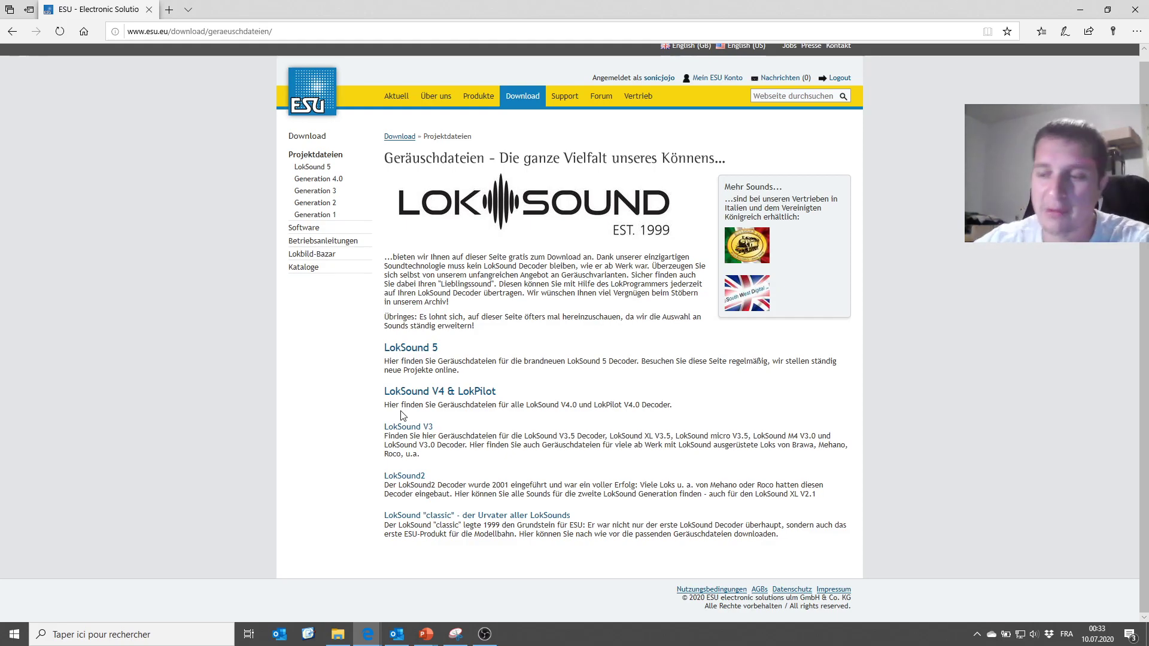
click(421, 395)
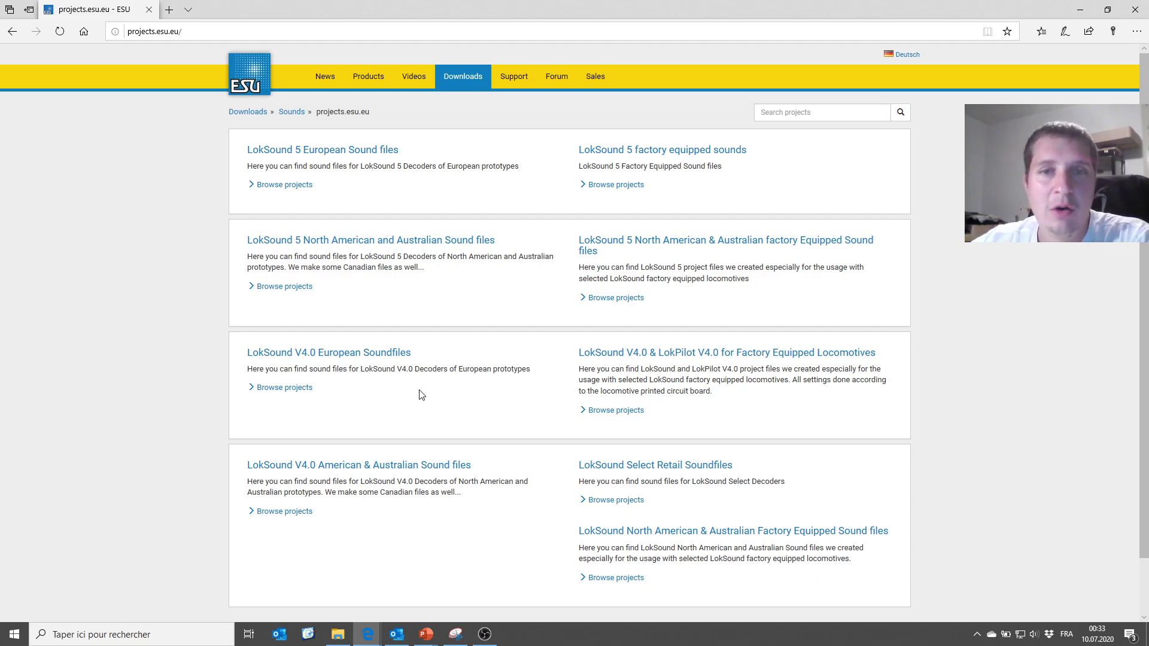
scroll(421, 395, down, 2)
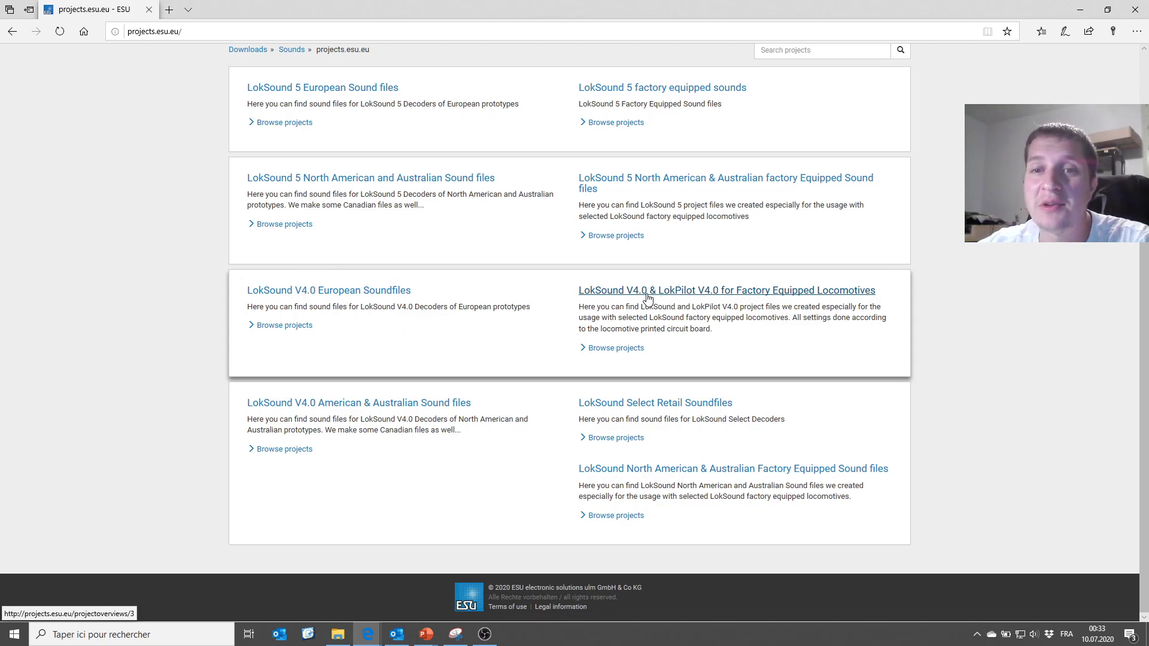
click(772, 294)
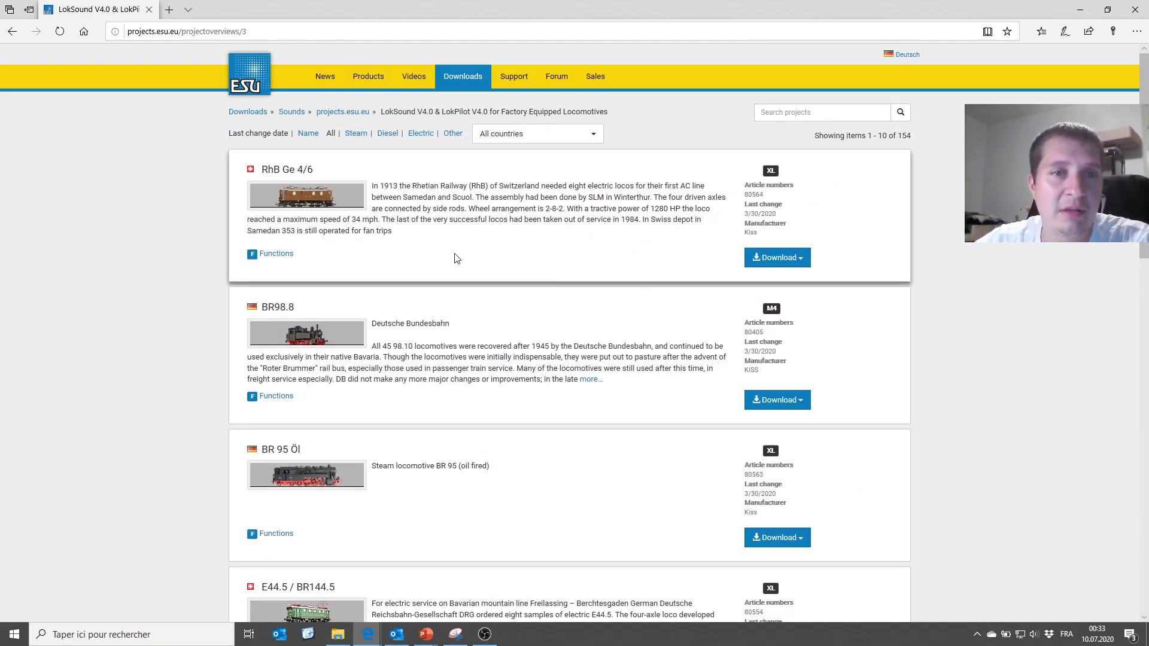
Step: Filter the project list to electric locomotives from Switzerland
click(586, 134)
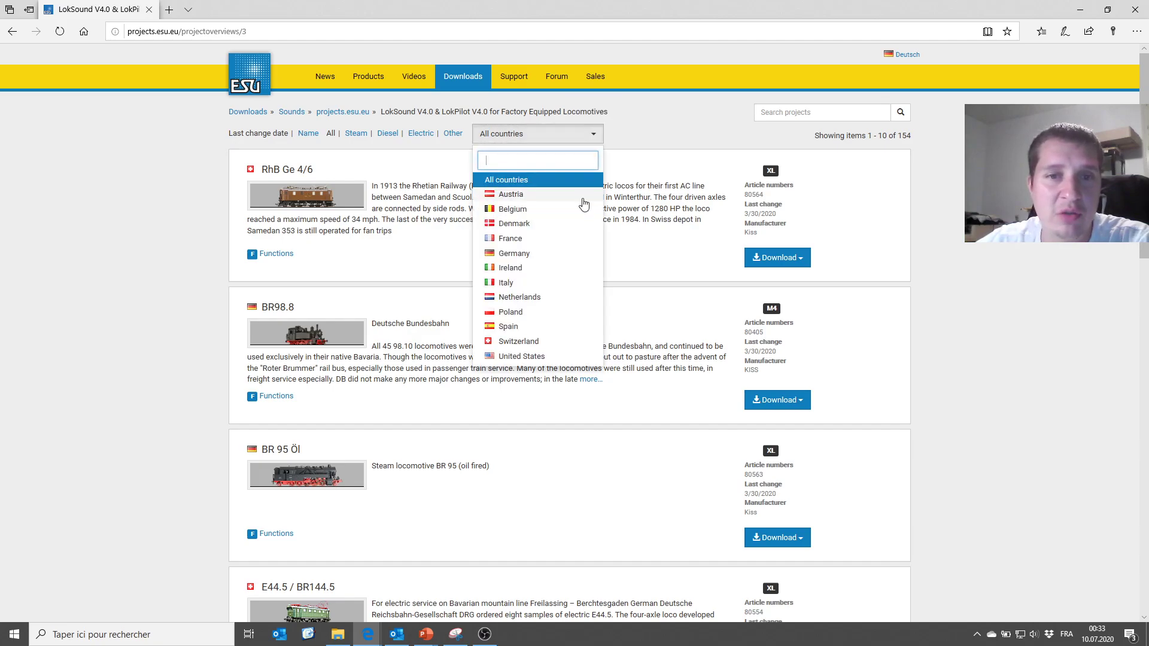
click(519, 343)
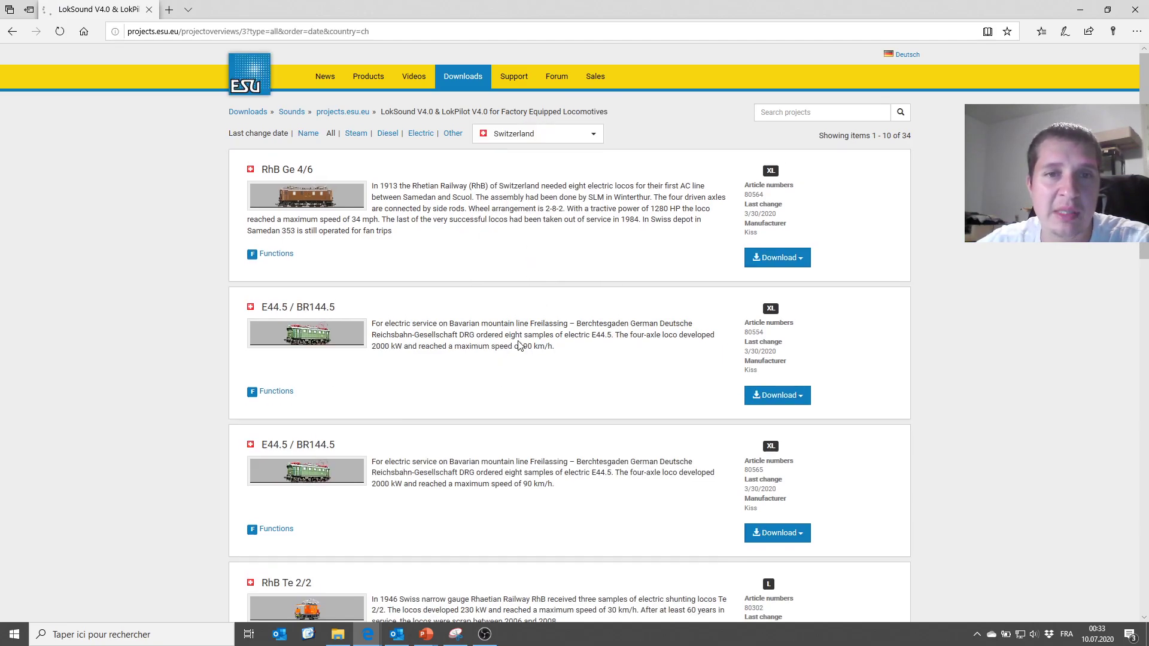
click(423, 134)
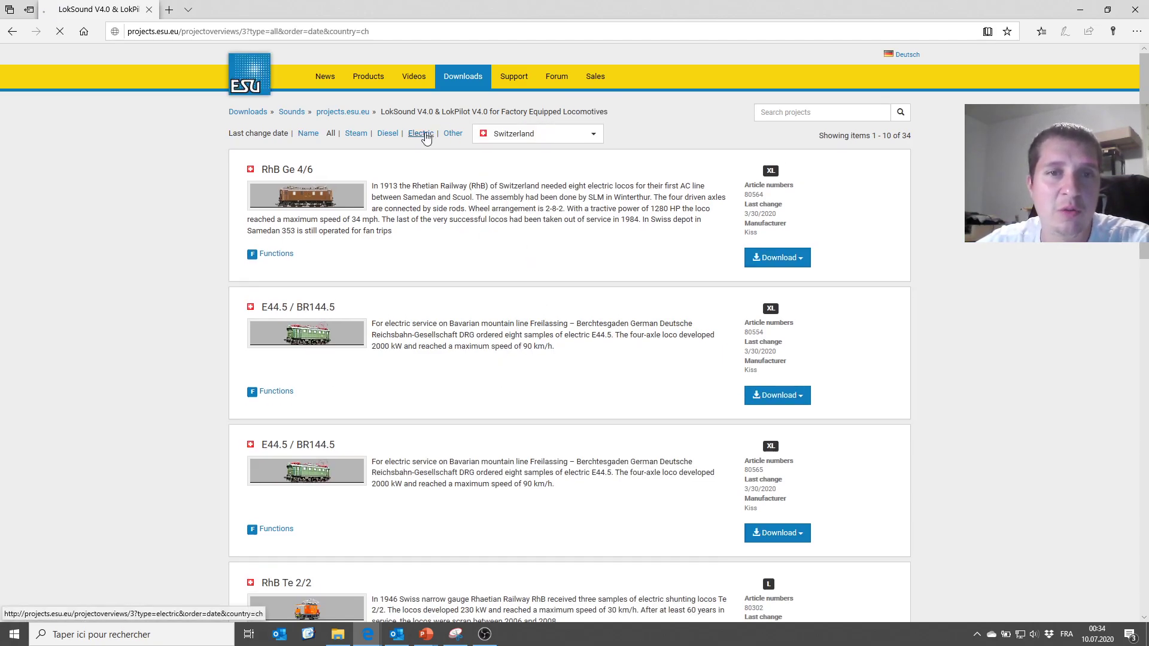
Step: Find the Bemo Ge 4/4 III project in the filtered list and request its 91440 - LokSound micro V4.0 download
scroll(427, 134, down, 6)
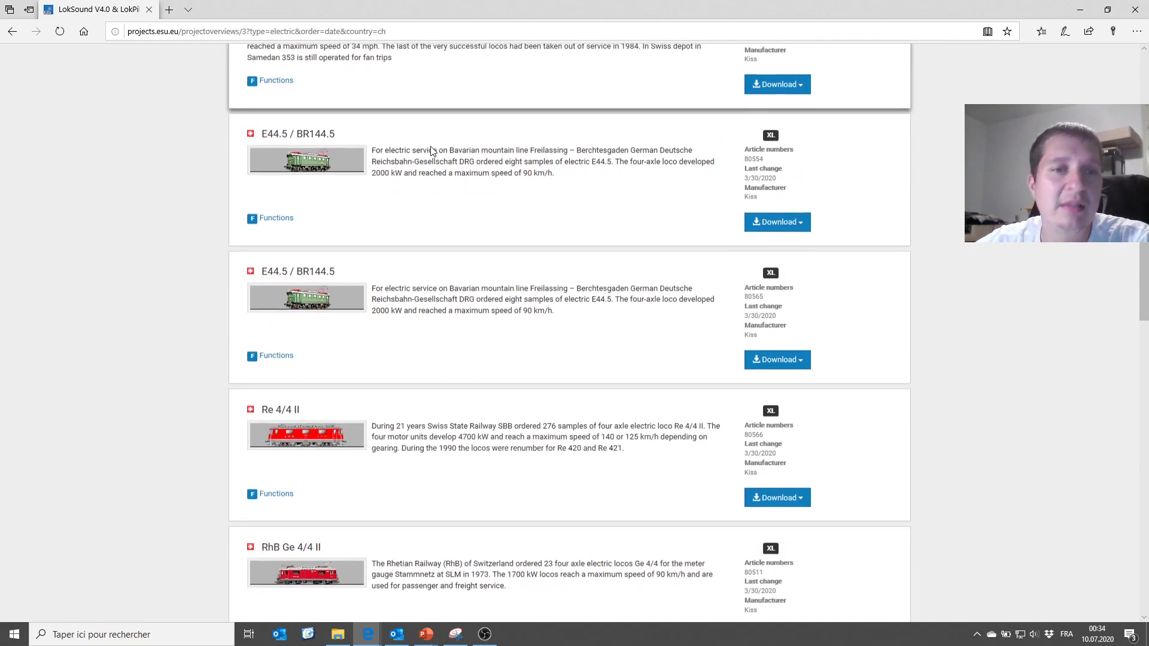
scroll(445, 110, down, 7)
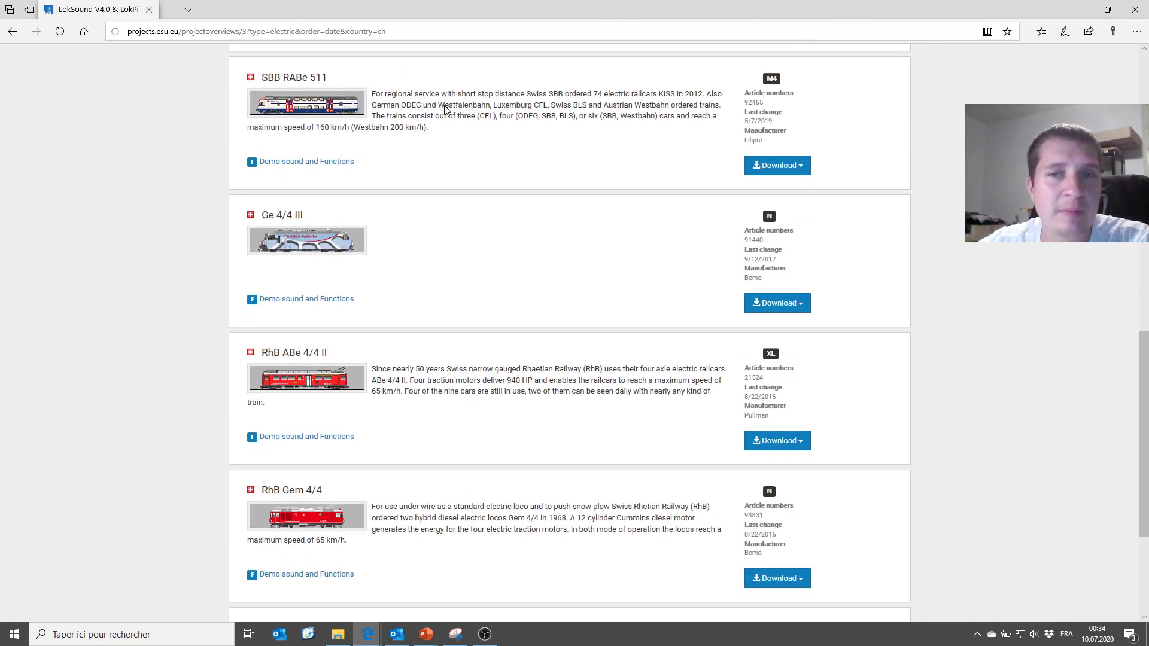
scroll(445, 110, up, 13)
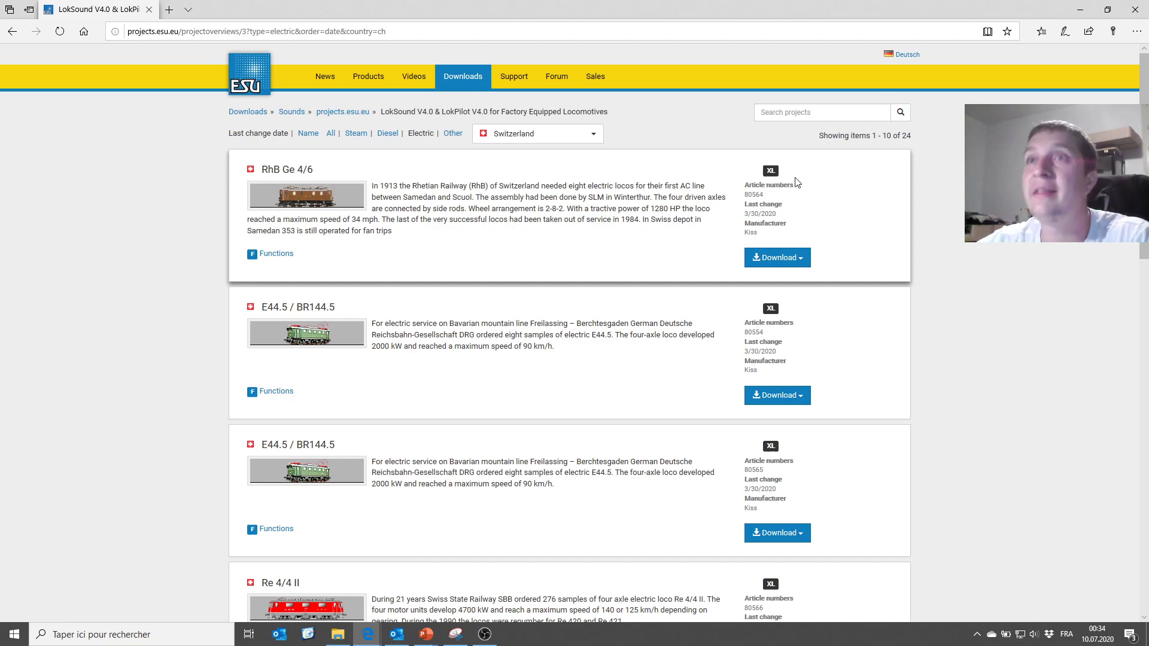
scroll(796, 182, down, 12)
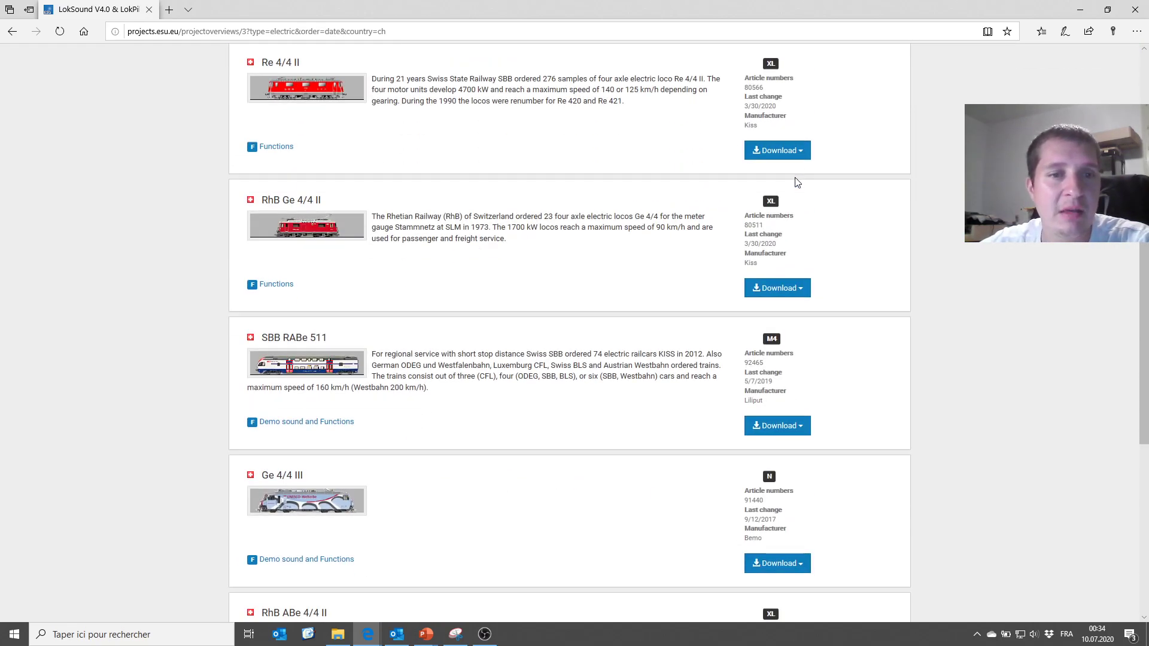
scroll(796, 183, down, 3)
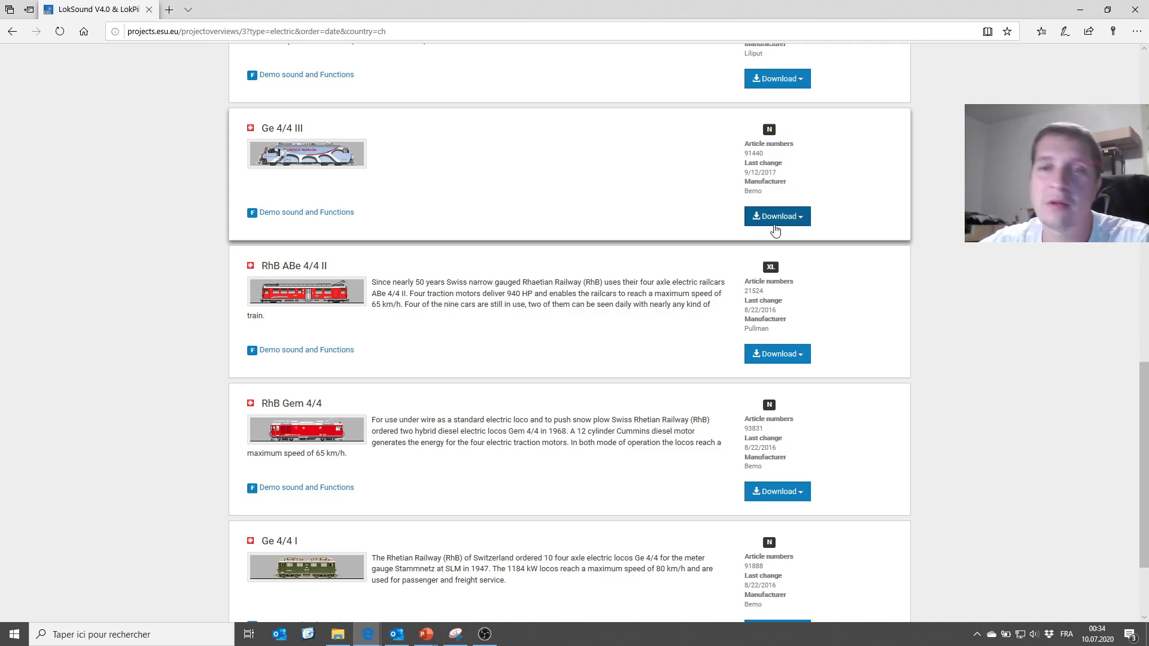
click(800, 220)
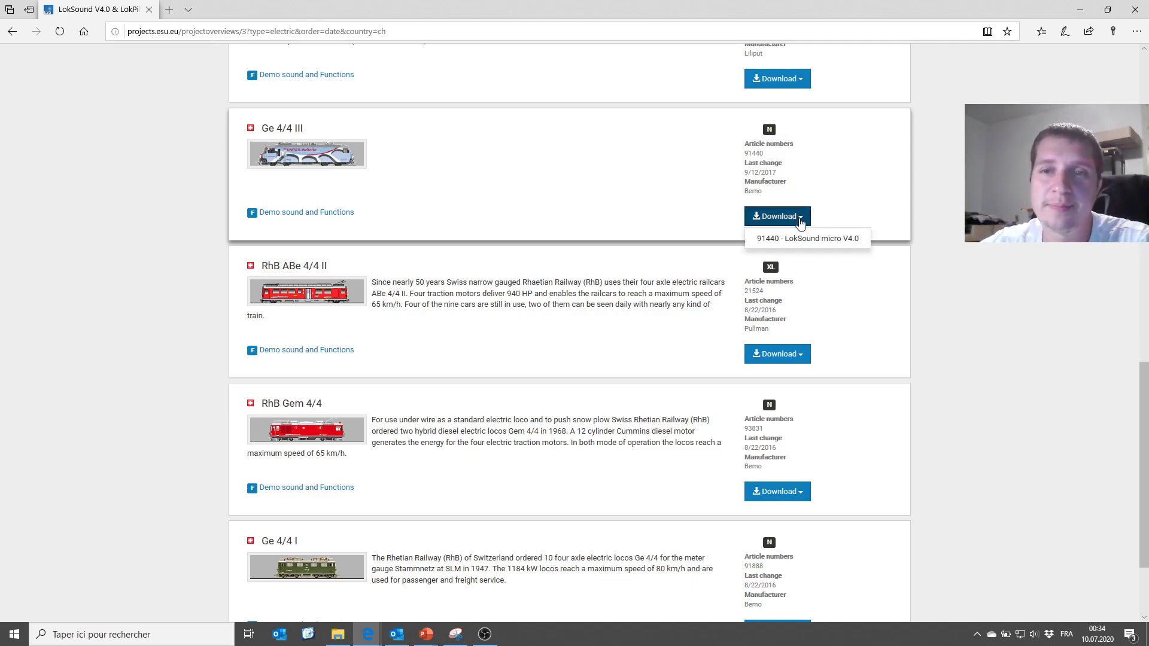
click(832, 243)
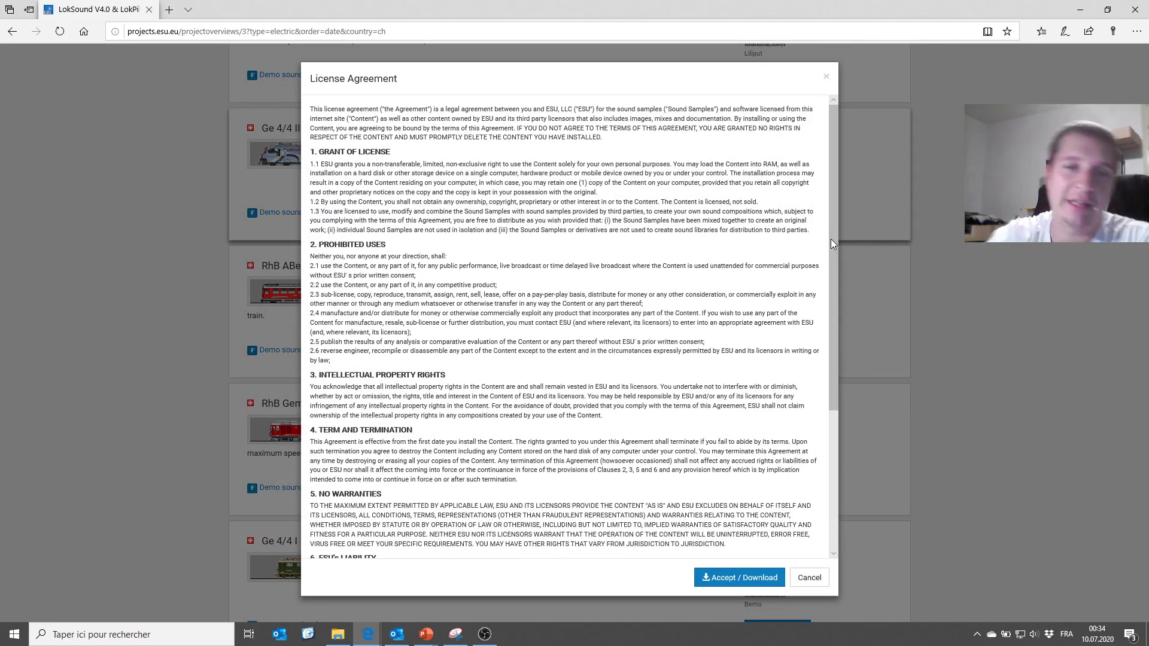
Step: Look through the license agreement and accept it to download the sound project
drag(831, 241, 830, 390)
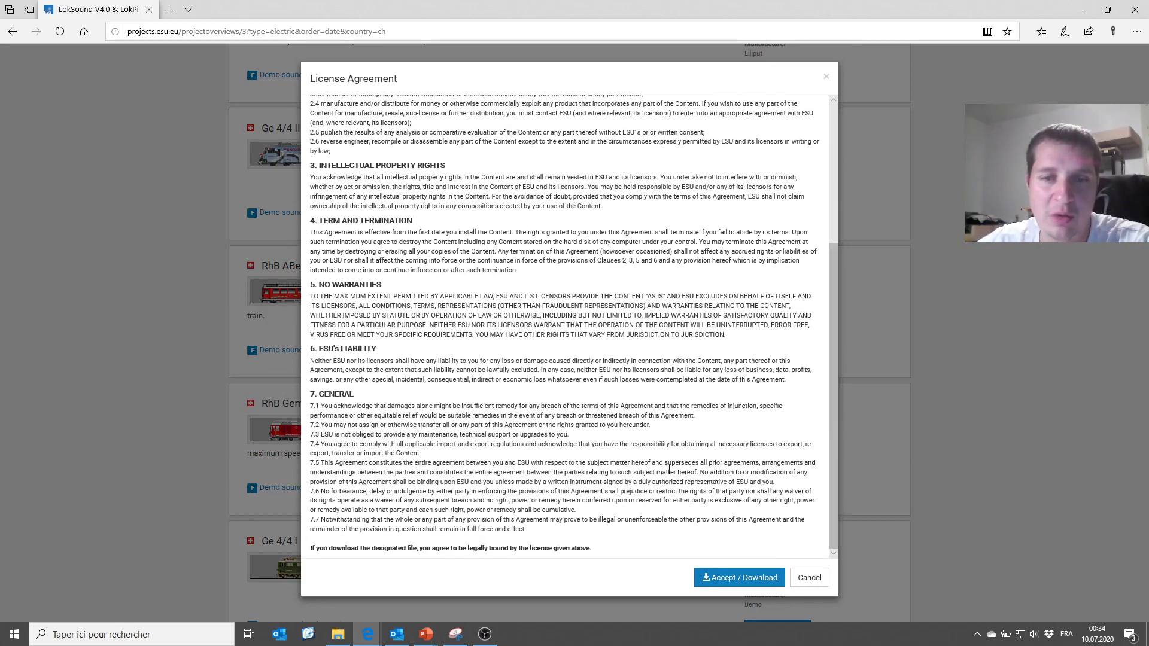
scroll(759, 458, up, 5)
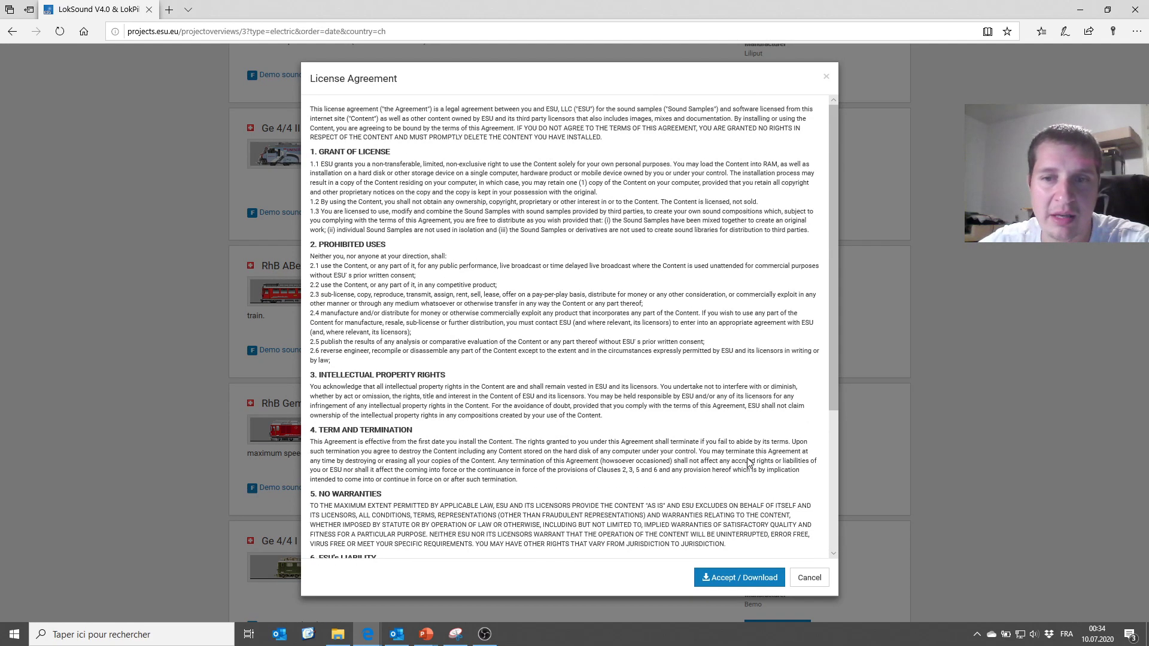
click(746, 577)
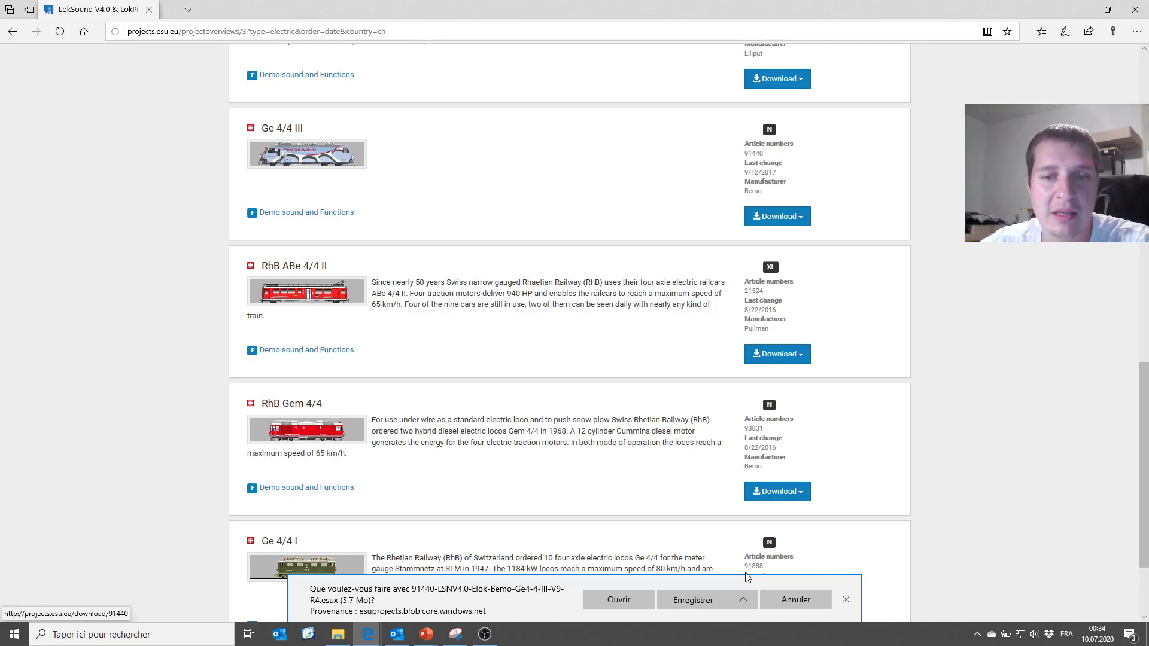
Step: Save the project file as 91440-LSNV4.0-Elok-Bemo-Ge4-4-III-V9-R4 in the Bureau folder and dismiss the download notification
click(744, 602)
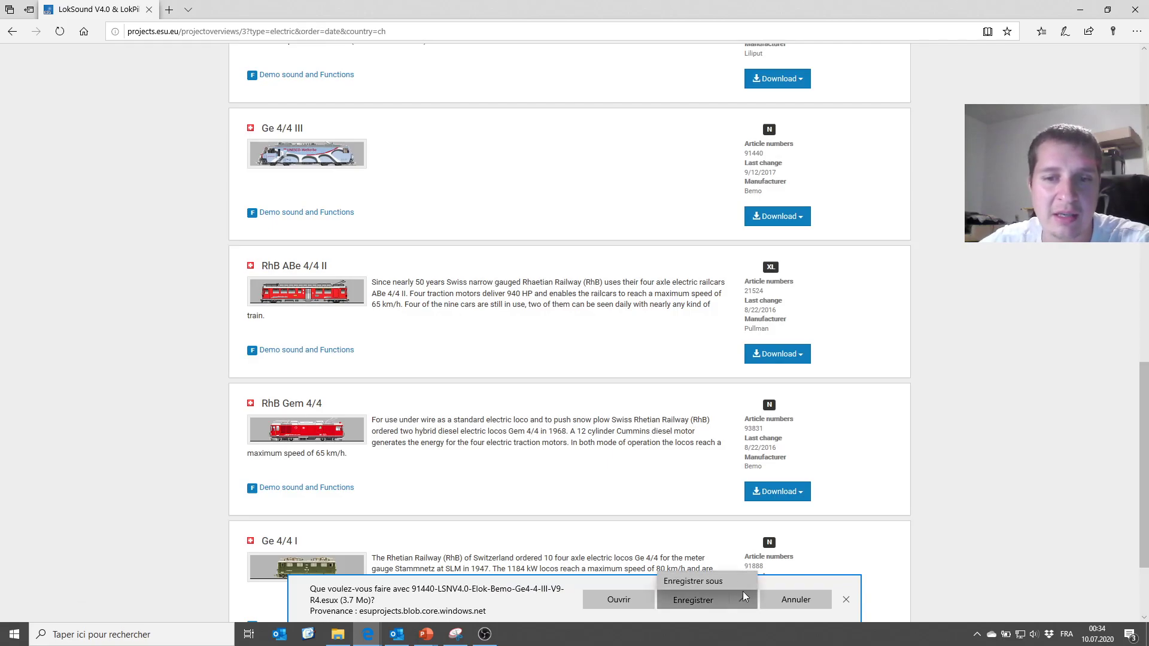
click(713, 583)
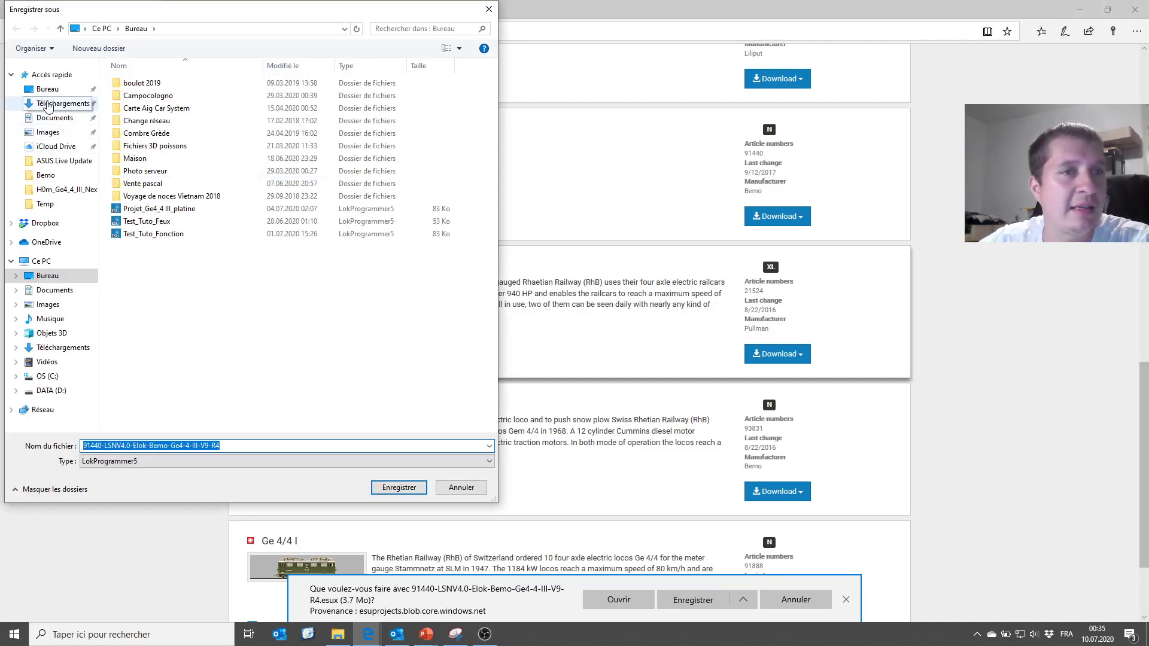
click(48, 89)
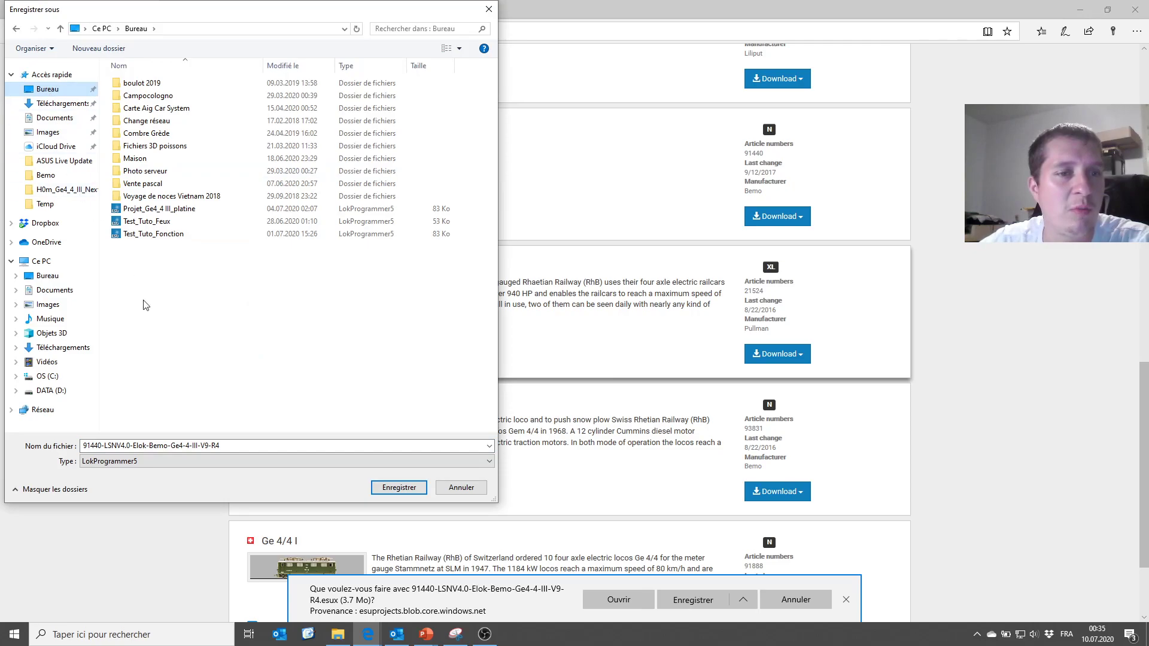
click(405, 492)
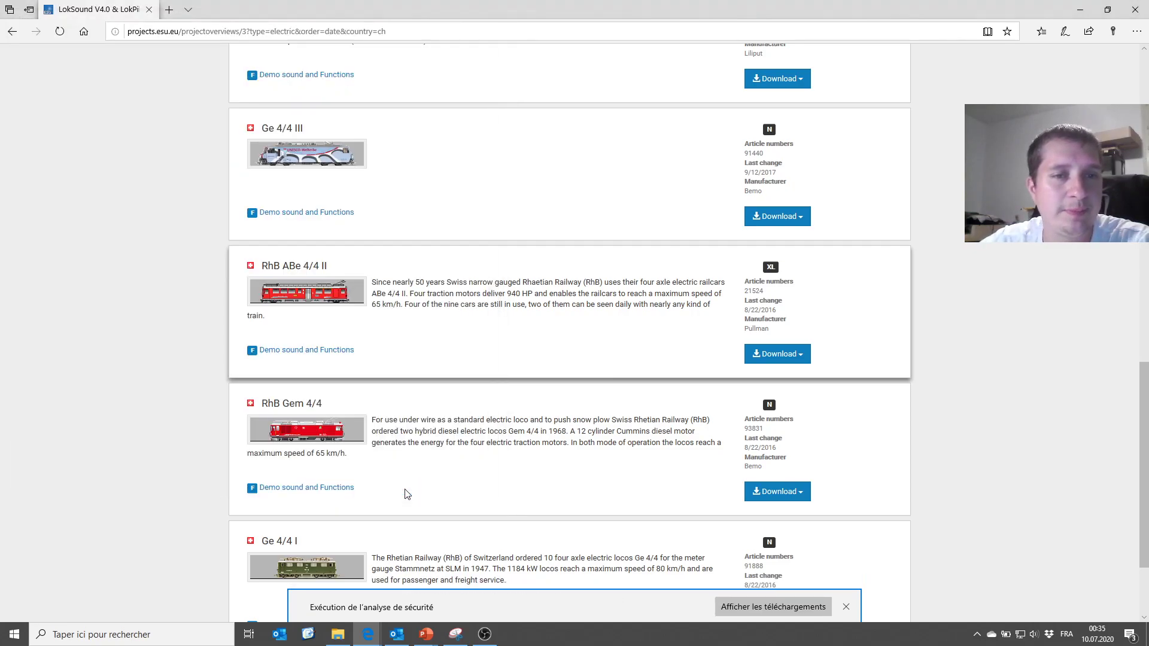
click(846, 606)
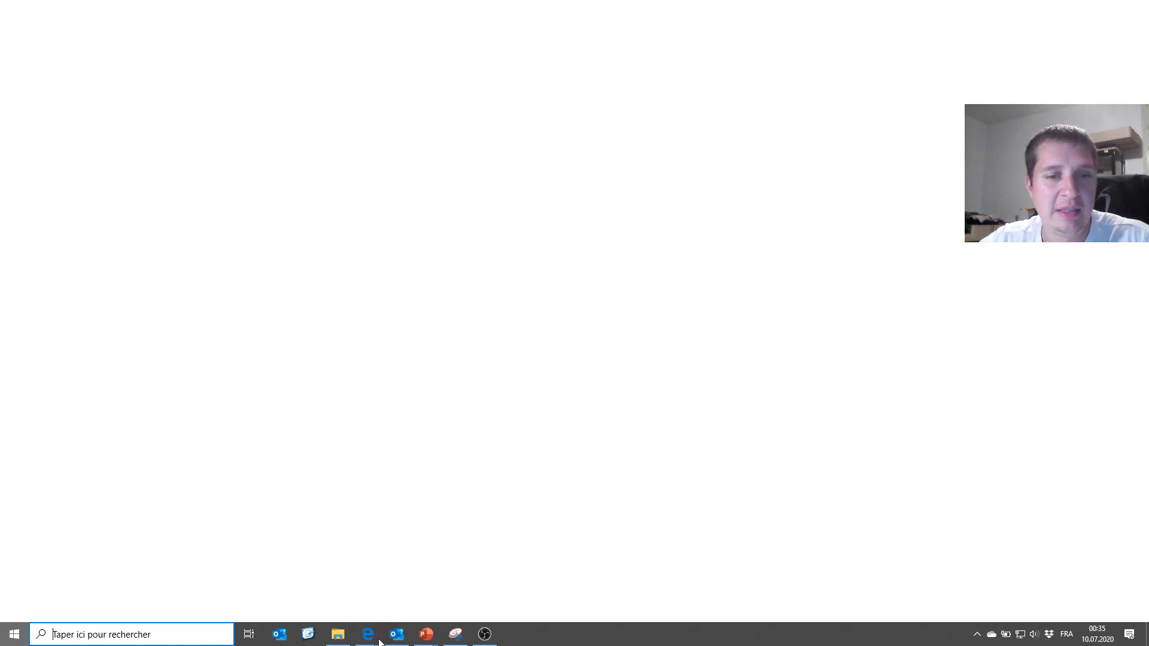
Step: Leave the running slide show and close the PowerPoint presentation to get back to the desktop
key(super)
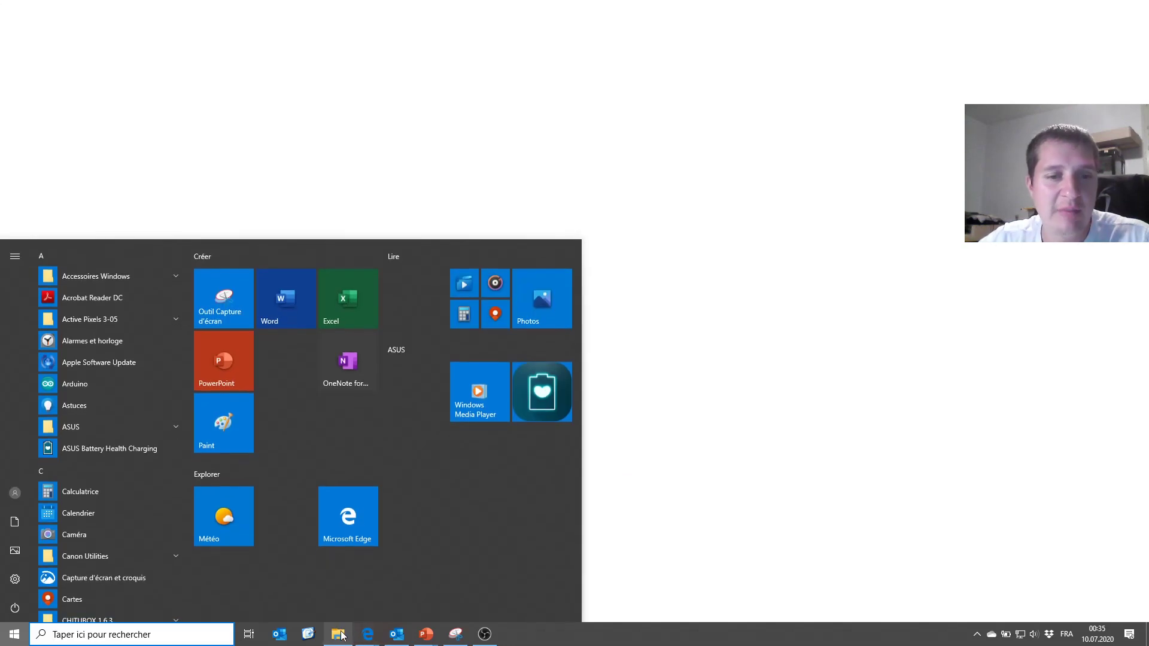
click(310, 635)
drag(86, 21, 317, 272)
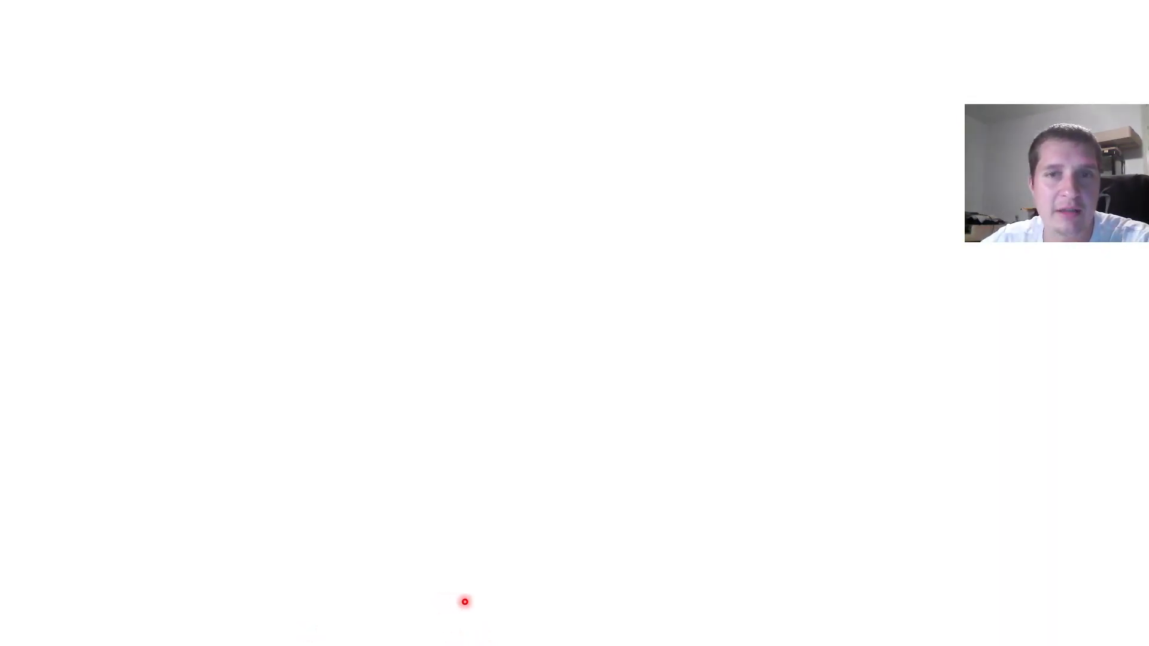
key(Escape)
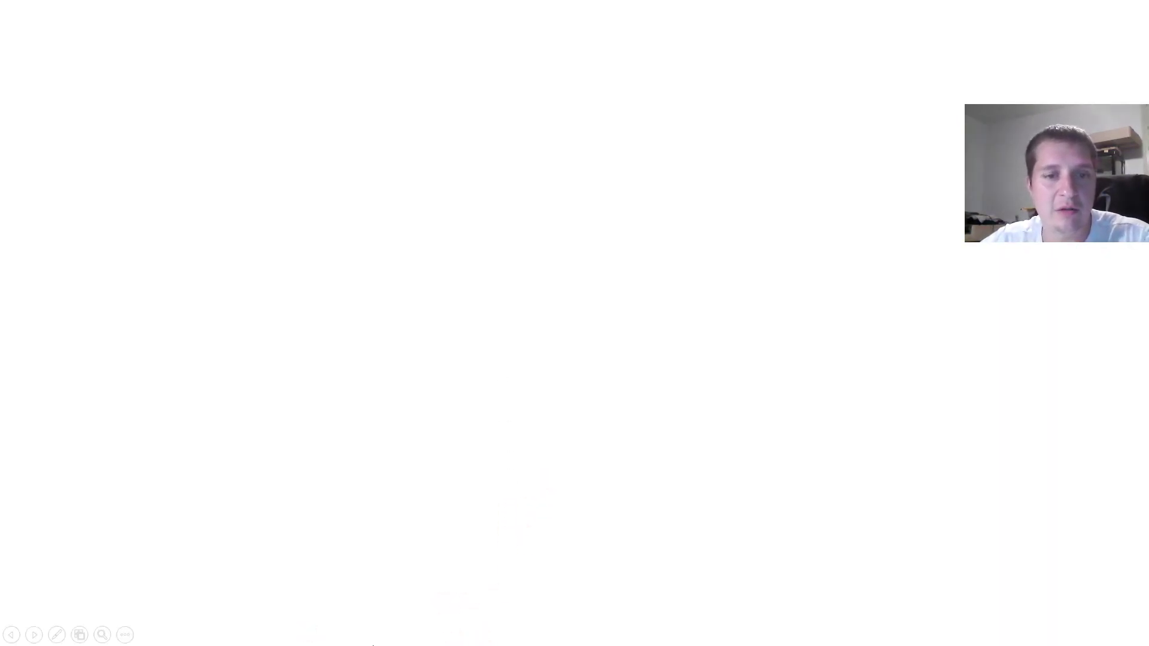
key(super)
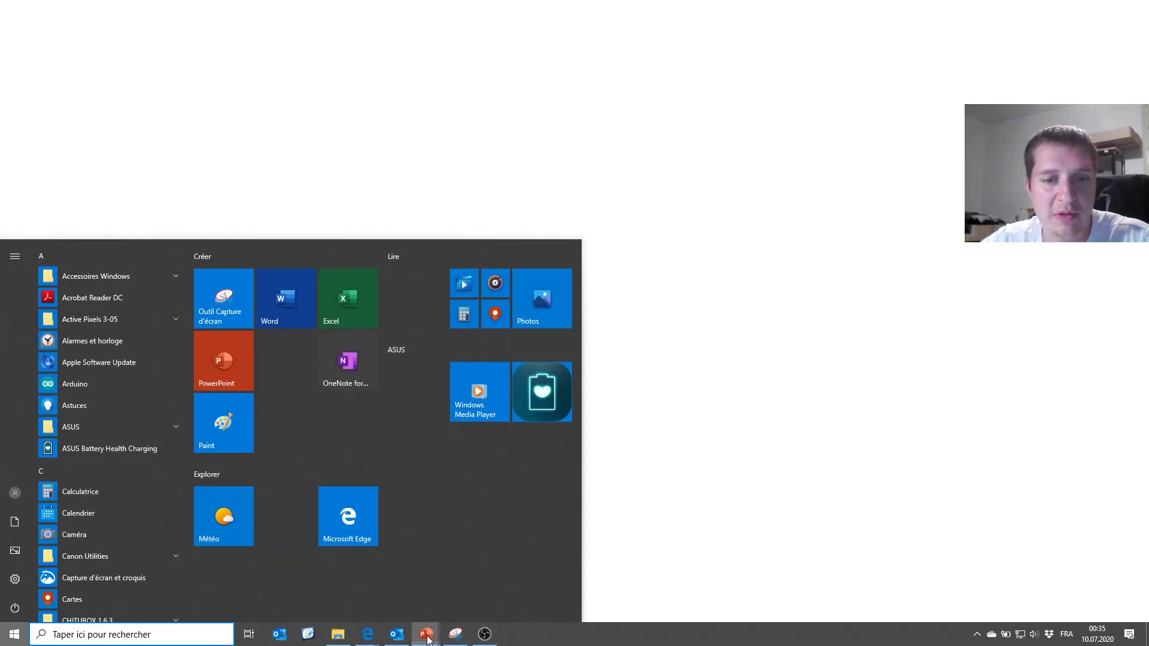
mouse_move(426, 635)
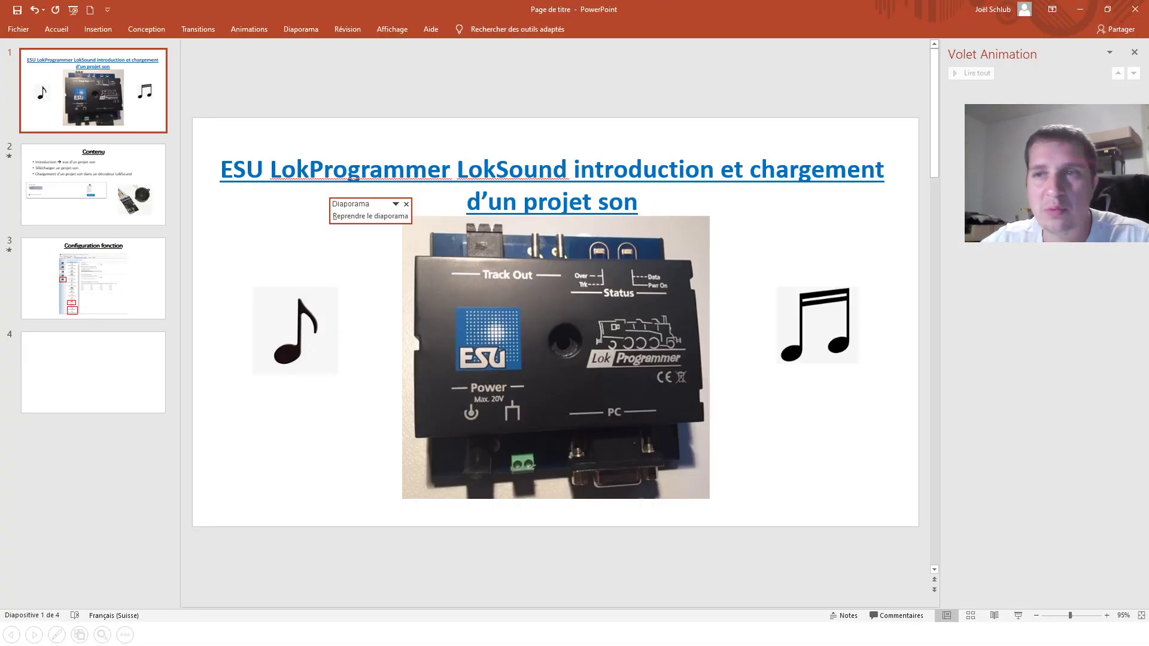
click(1136, 9)
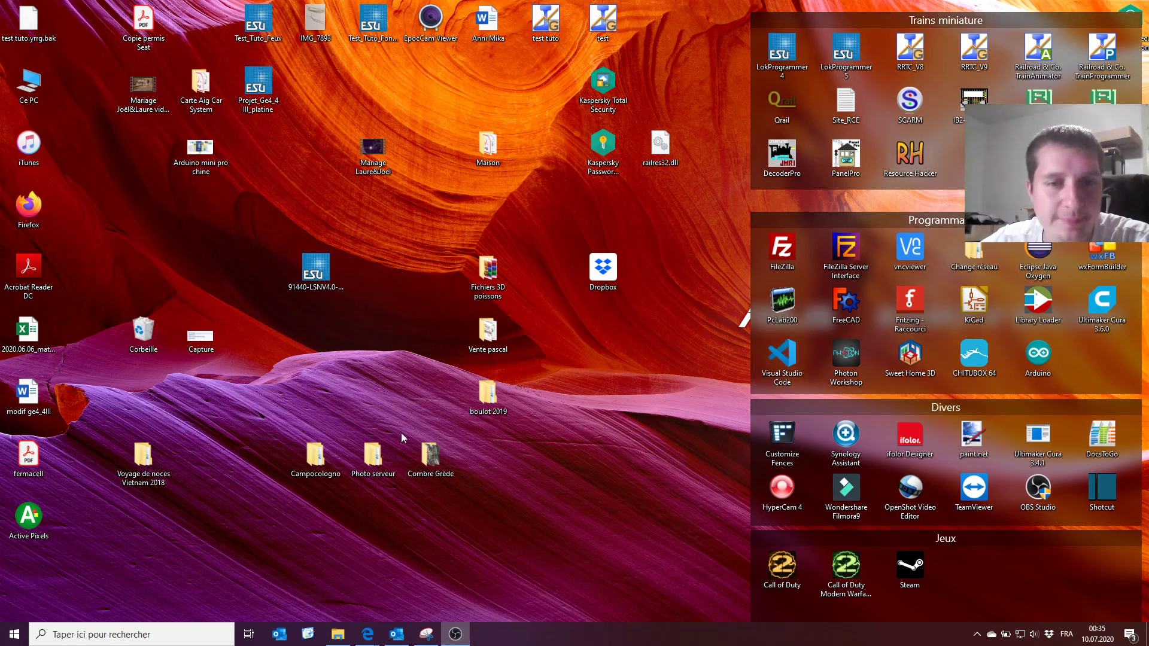
Step: Open the downloaded 91440-LSNV4.0-Elok-Bemo-Ge4-4-III-V9-R4 project in LokProgrammer, look over its decoder settings and display its sound project overview
click(315, 270)
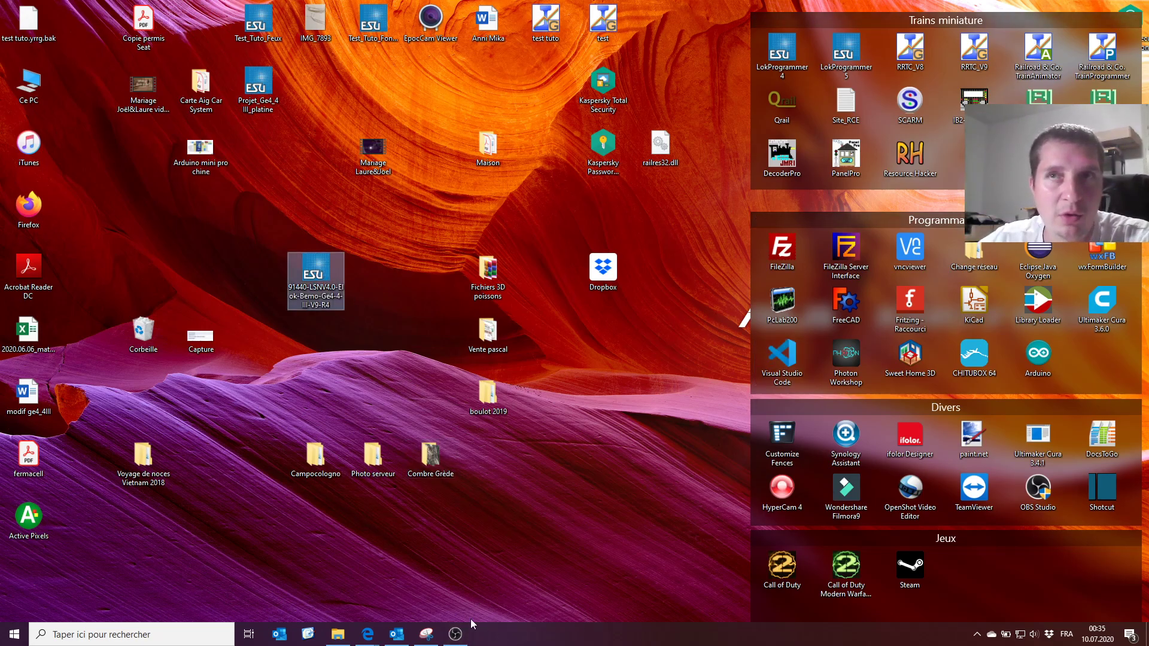
double_click(324, 274)
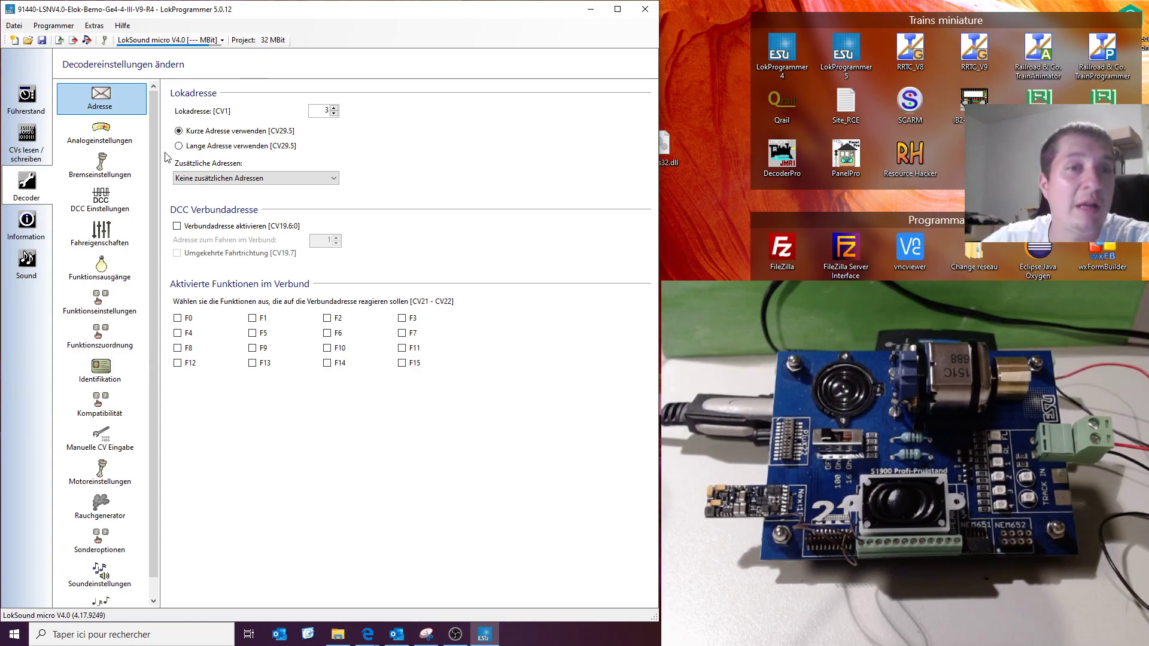
drag(155, 146, 154, 228)
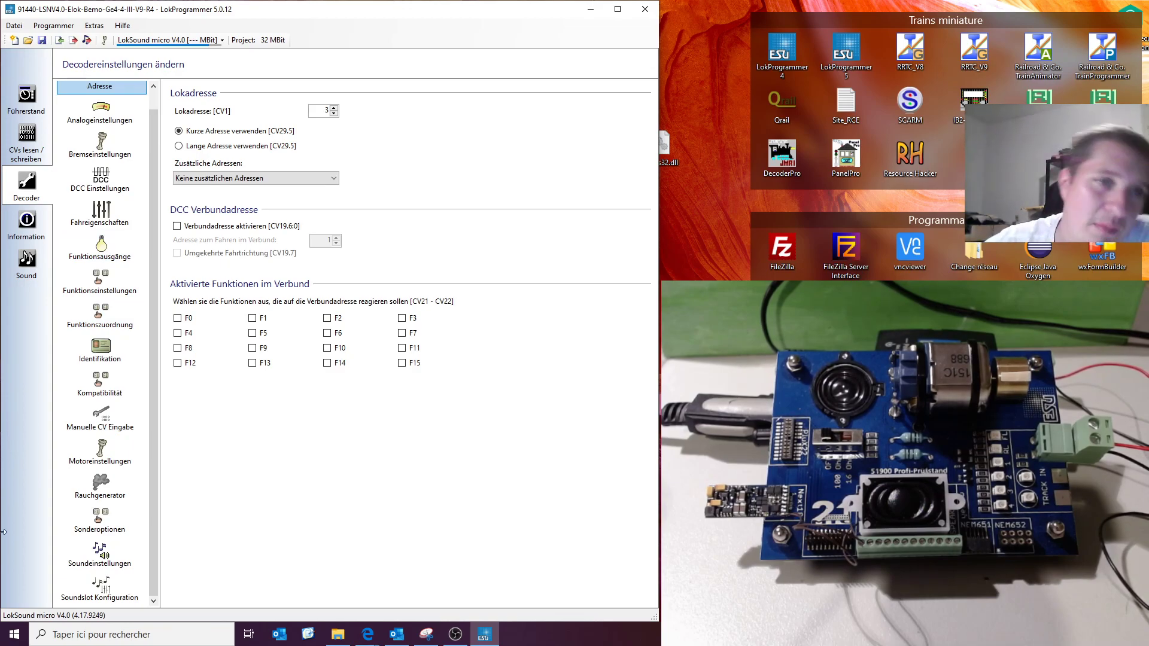
click(28, 263)
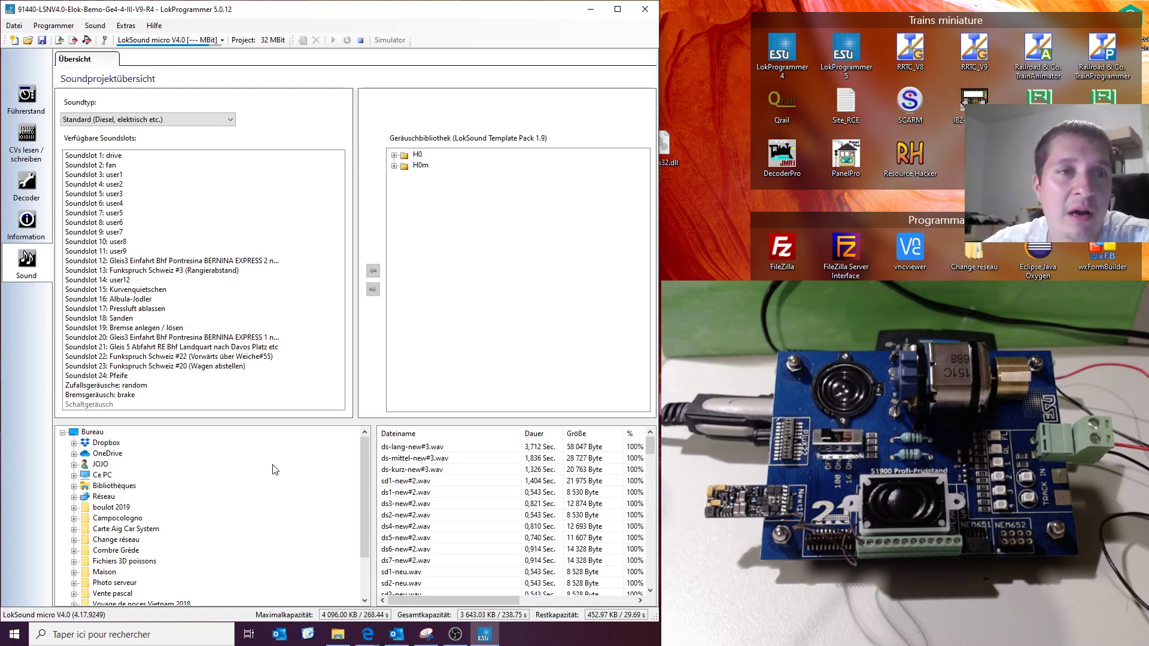
click(126, 25)
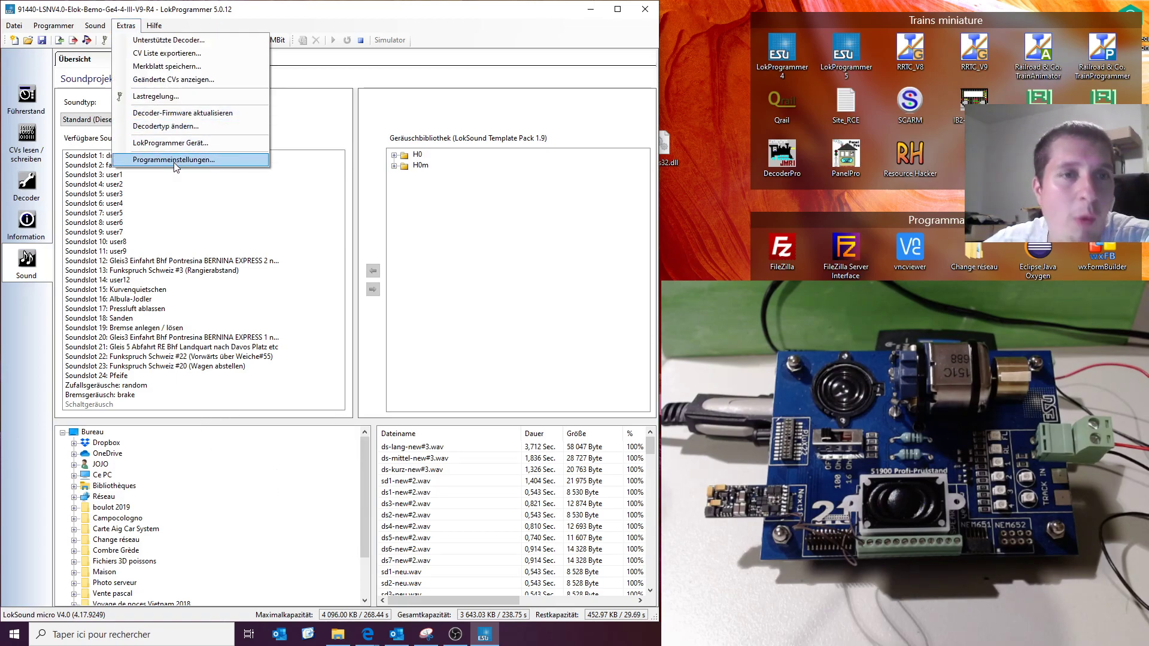
click(486, 269)
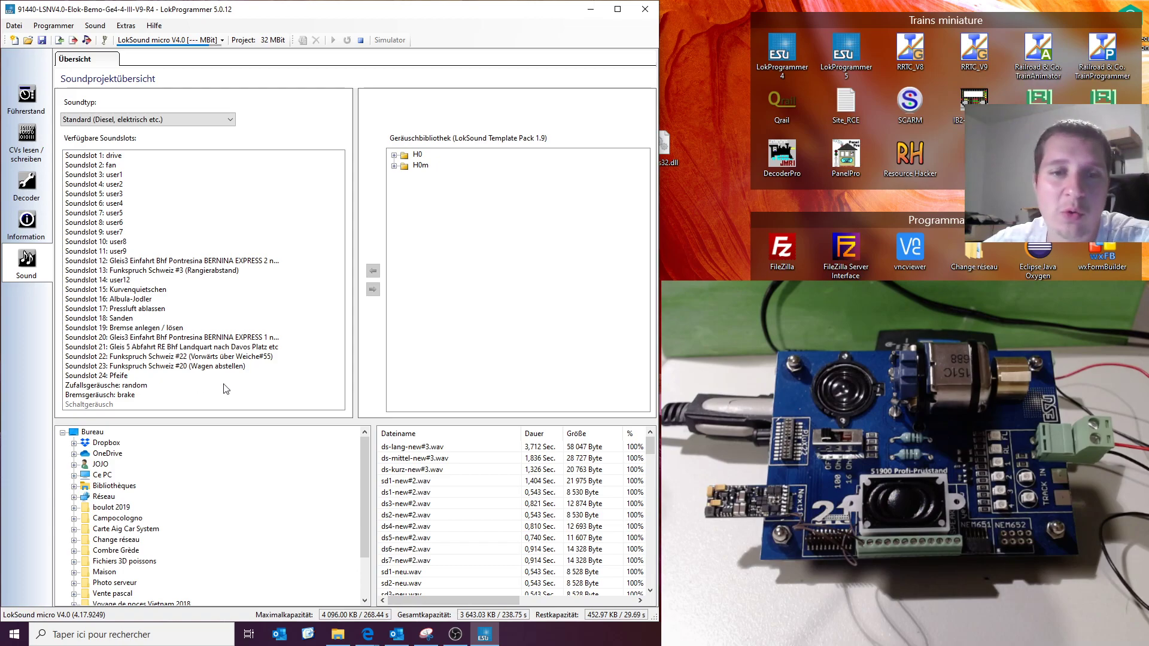
Step: Look through the project's WAV sound files, selecting several ds and sd samples and checking the Lautstärke column
click(434, 449)
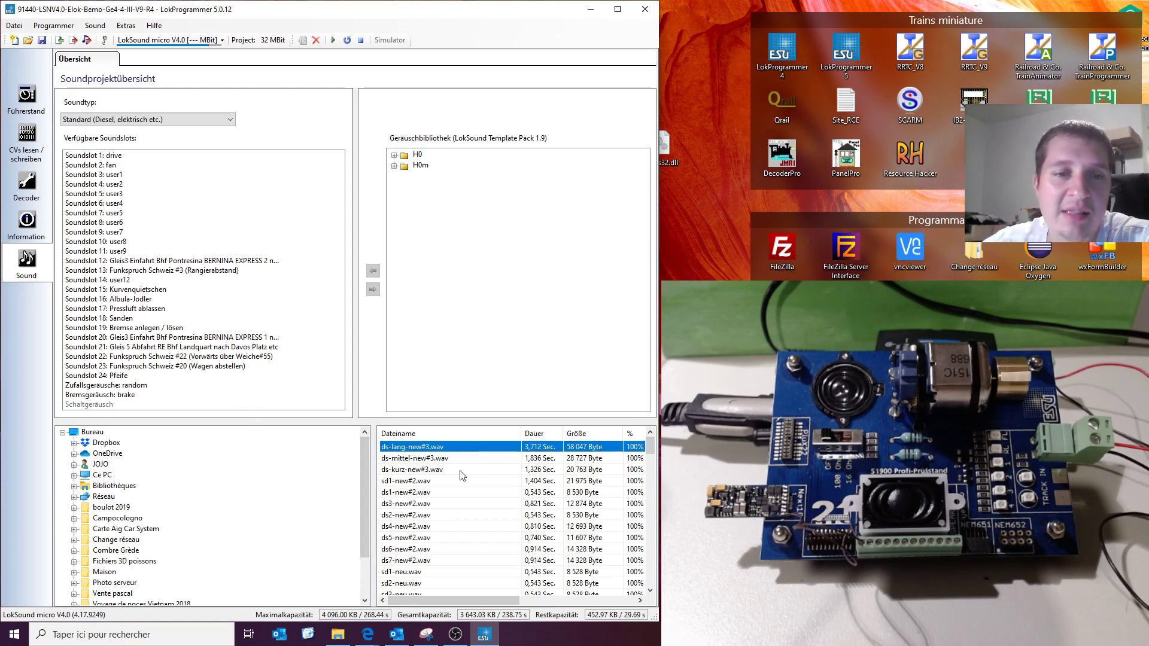
scroll(461, 473, down, 10)
scroll(461, 475, up, 10)
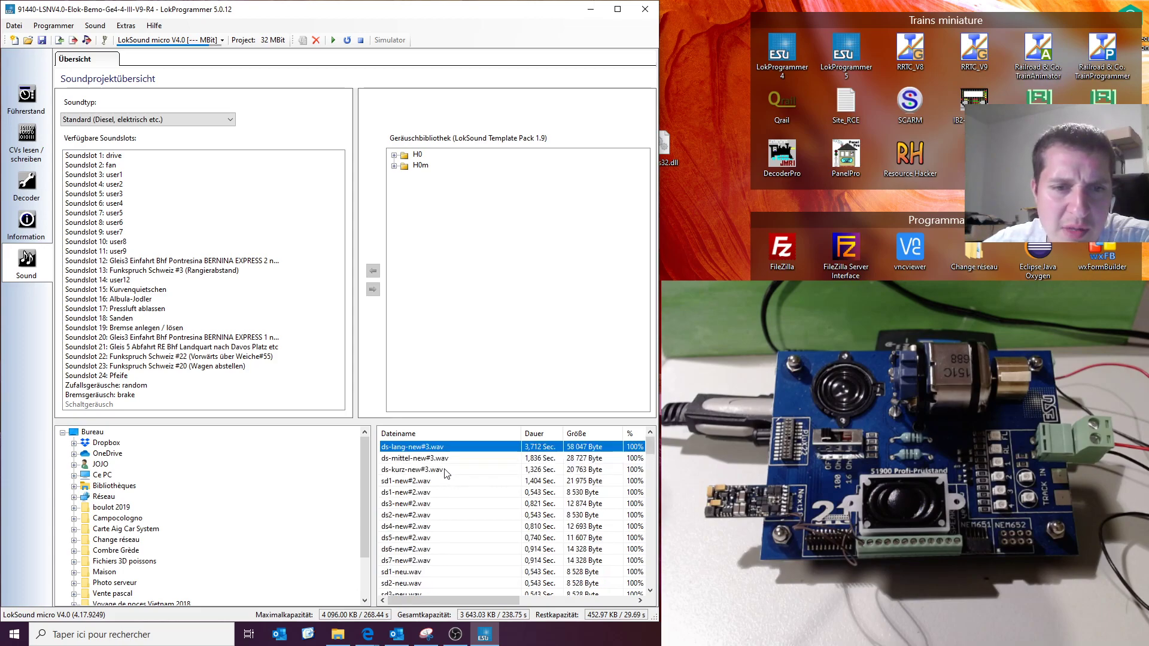
click(436, 492)
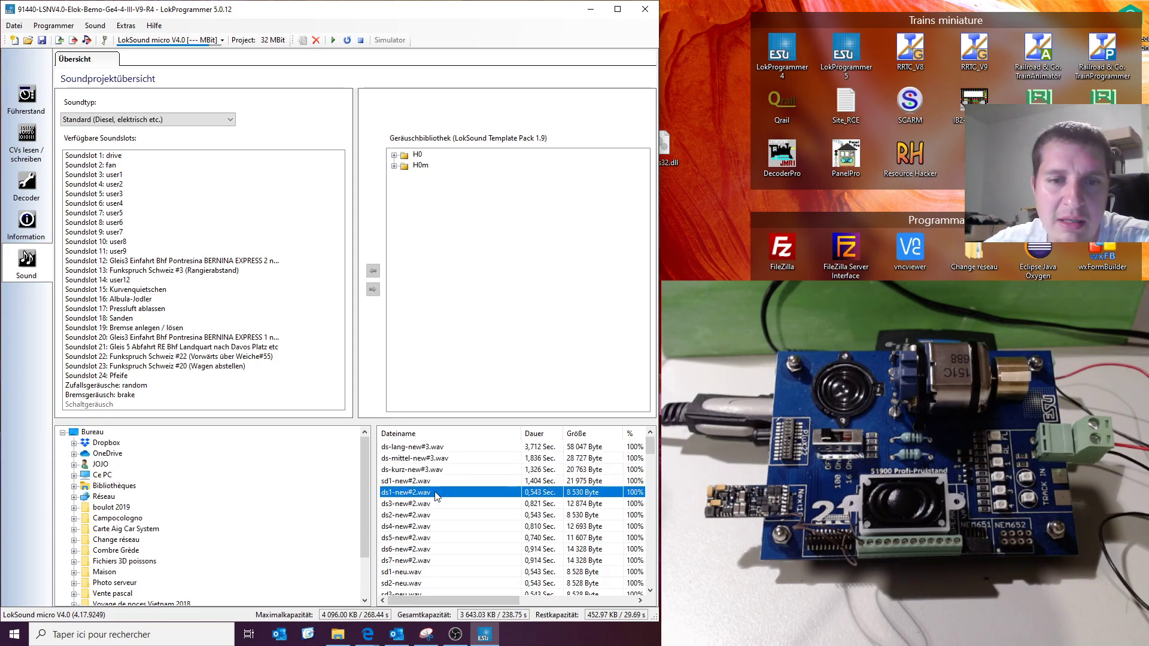
click(425, 480)
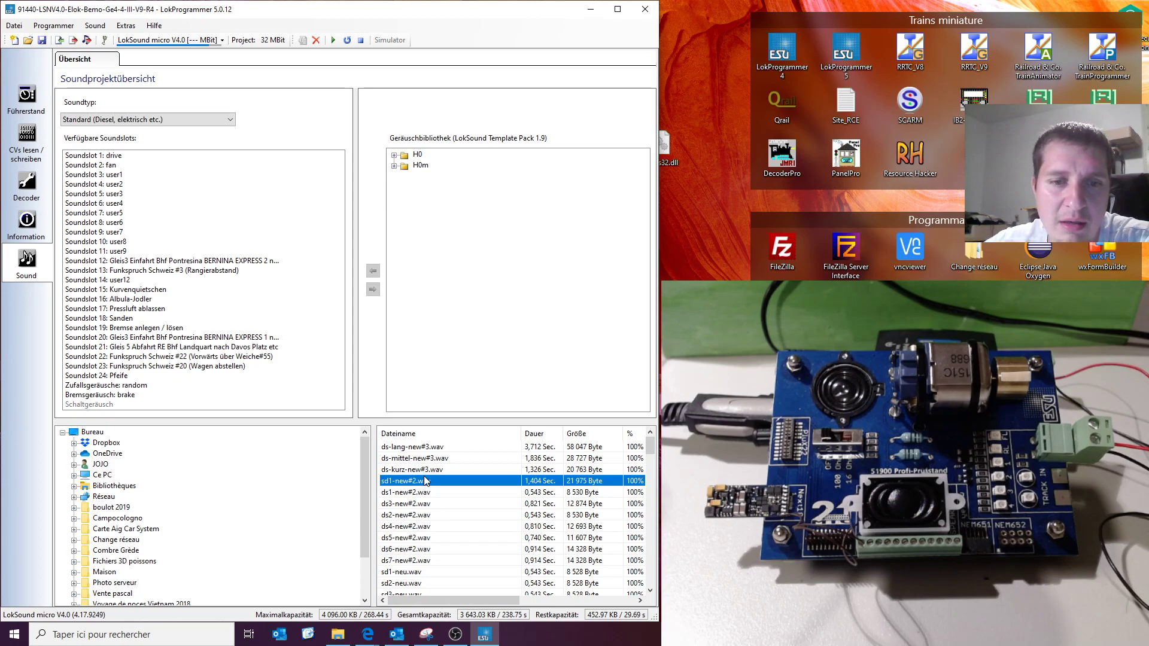
click(427, 528)
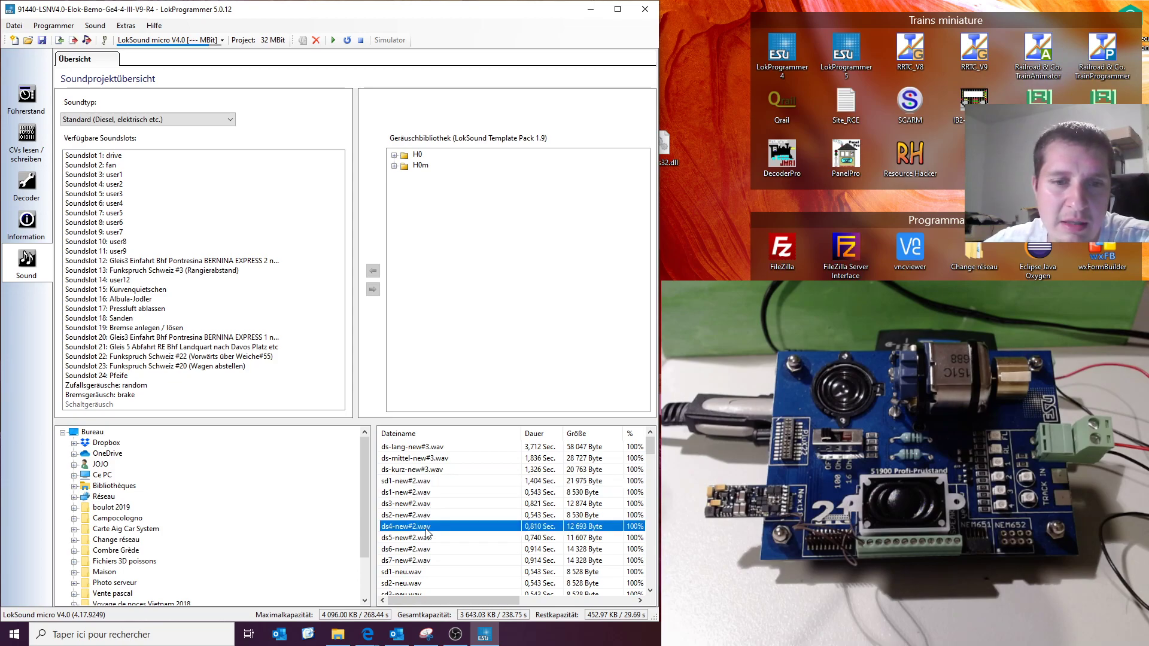
click(414, 450)
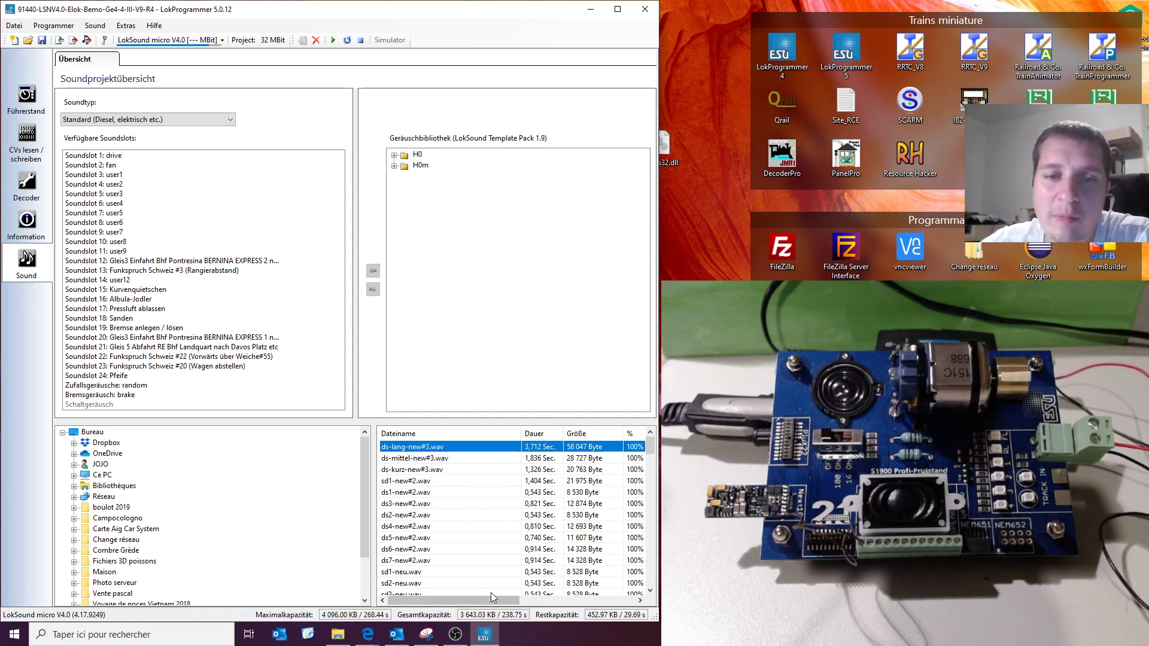
drag(480, 598, 612, 588)
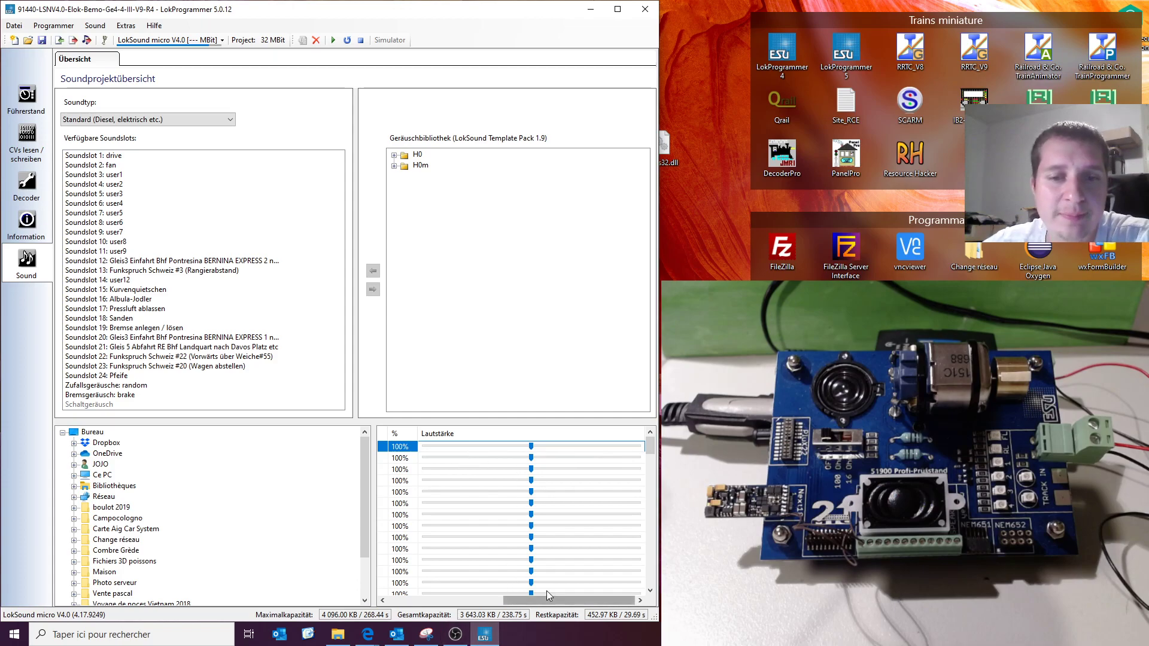
drag(548, 600, 396, 601)
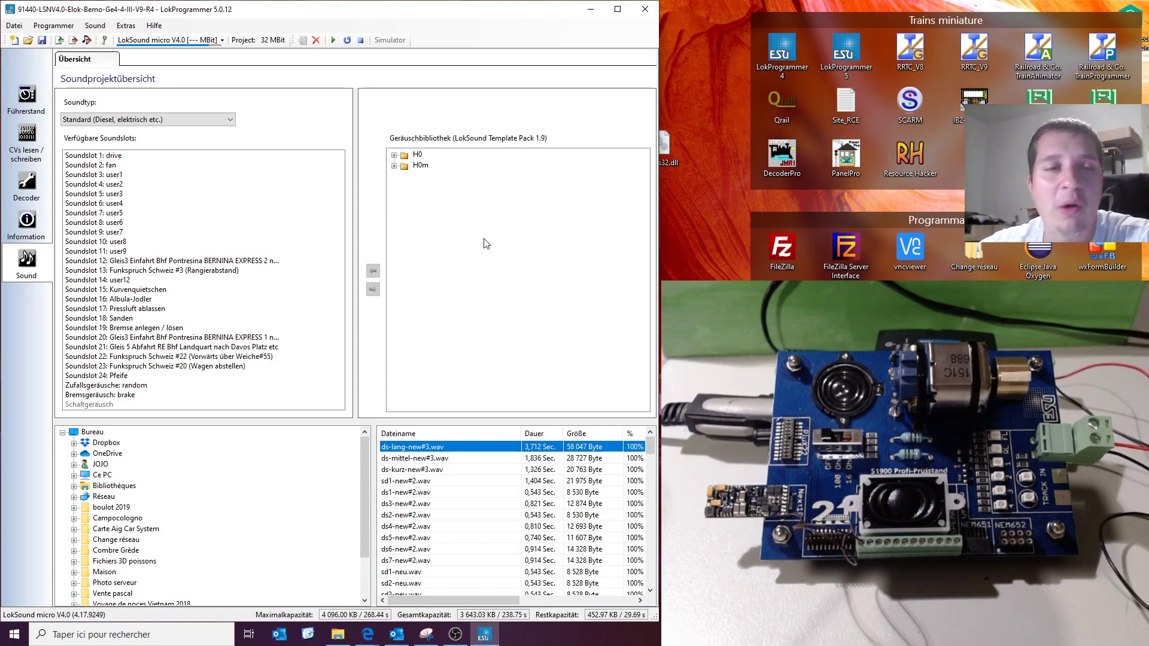
Step: Go through the first available sound slots in the overview, from drive and fan to user1 and user2
click(441, 198)
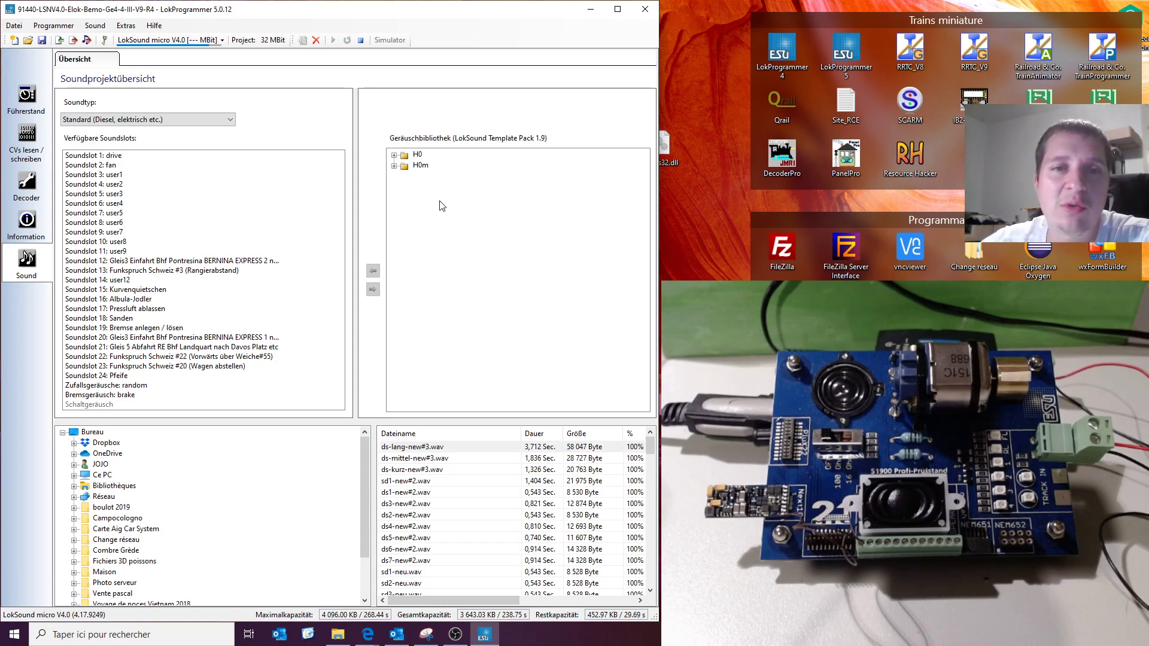
click(86, 157)
click(87, 165)
click(87, 174)
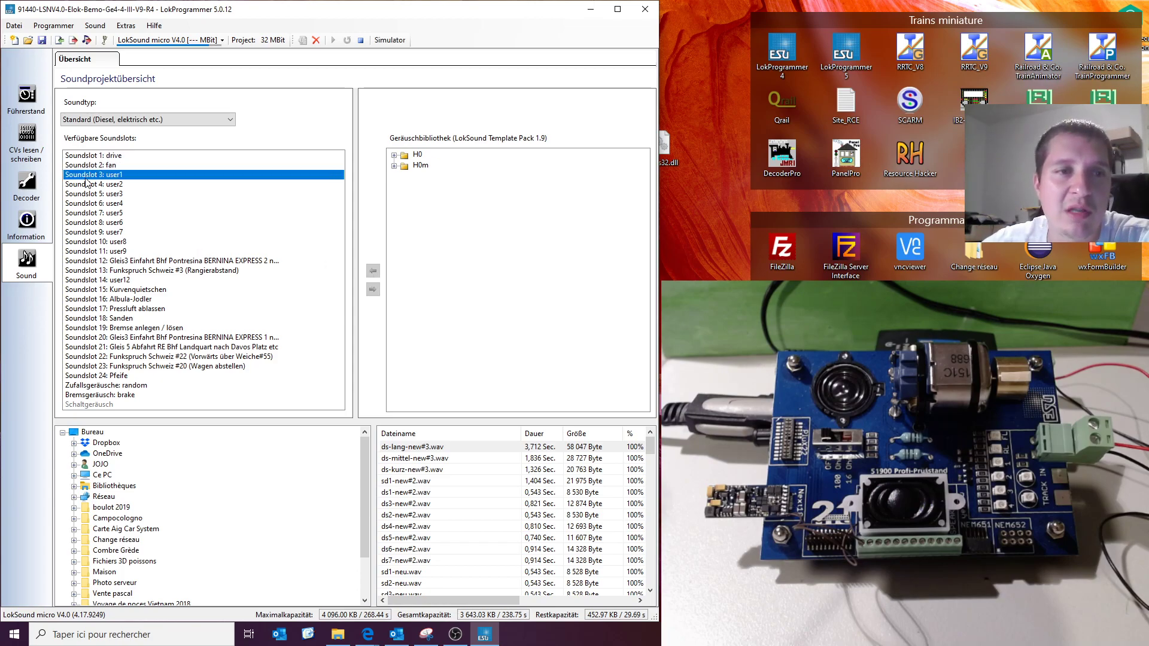
click(86, 184)
click(86, 157)
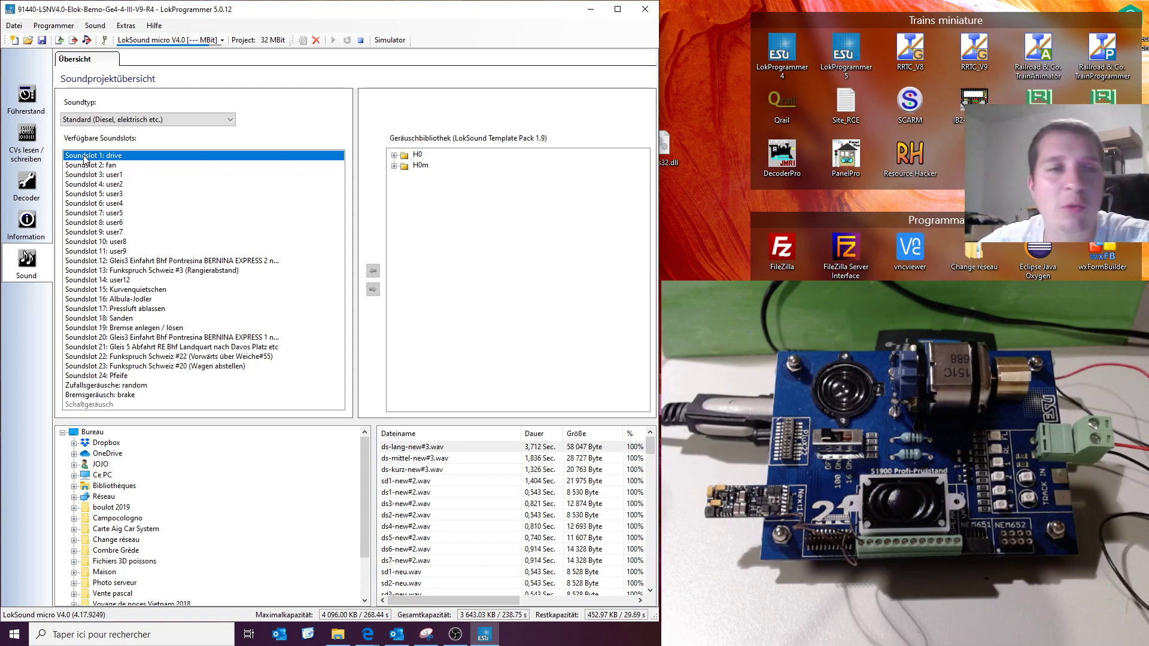
click(93, 166)
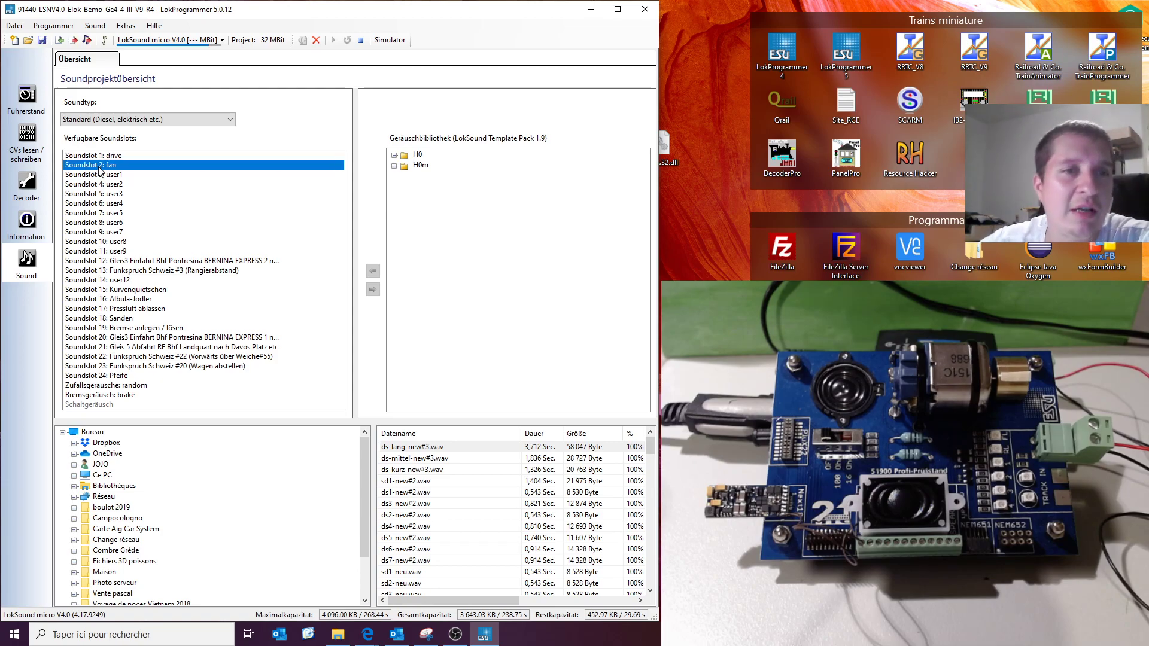
click(120, 175)
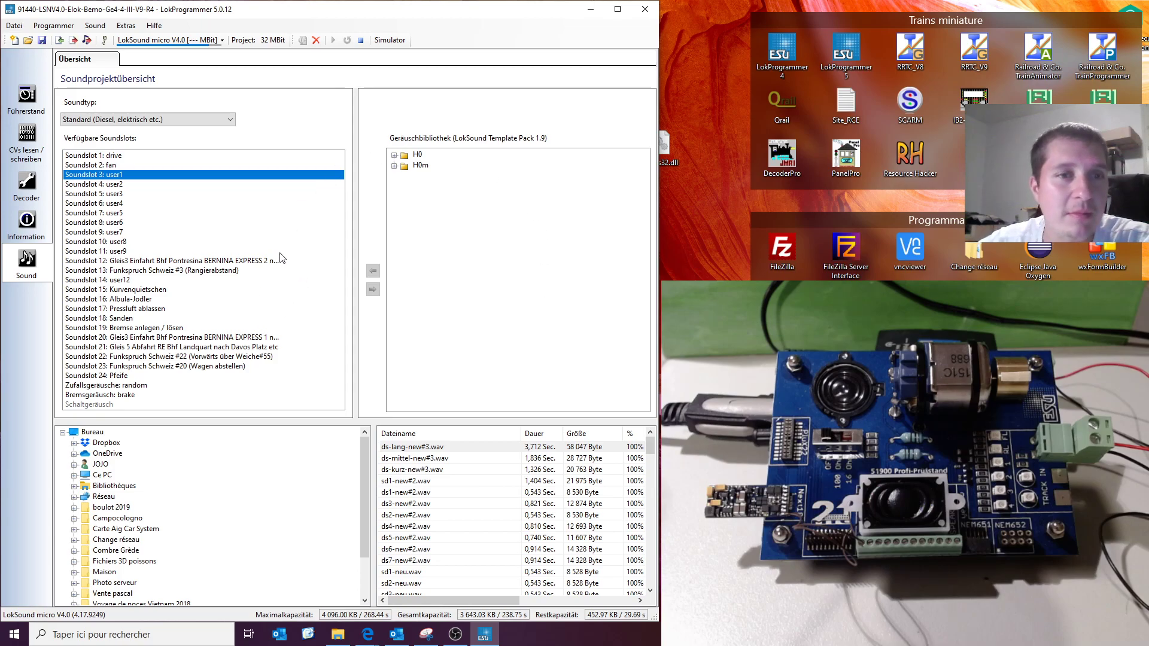
Step: Open the flow diagram of Soundslot 1: drive, examine the contents of its S container and close the container
click(121, 206)
click(100, 158)
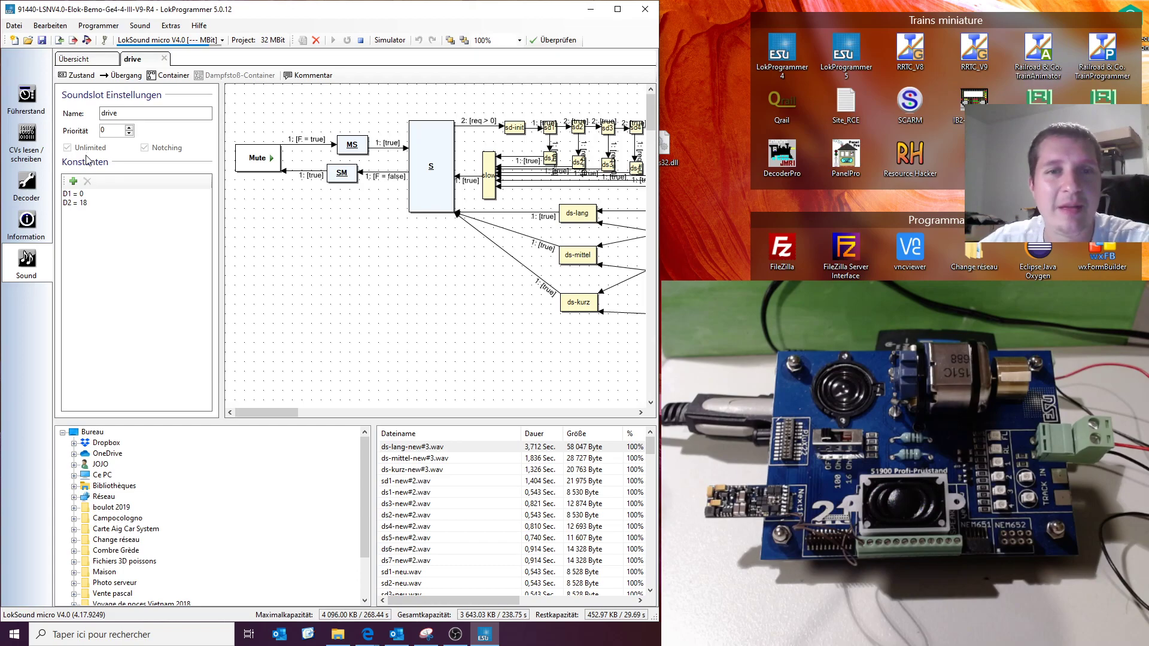
drag(255, 411, 248, 439)
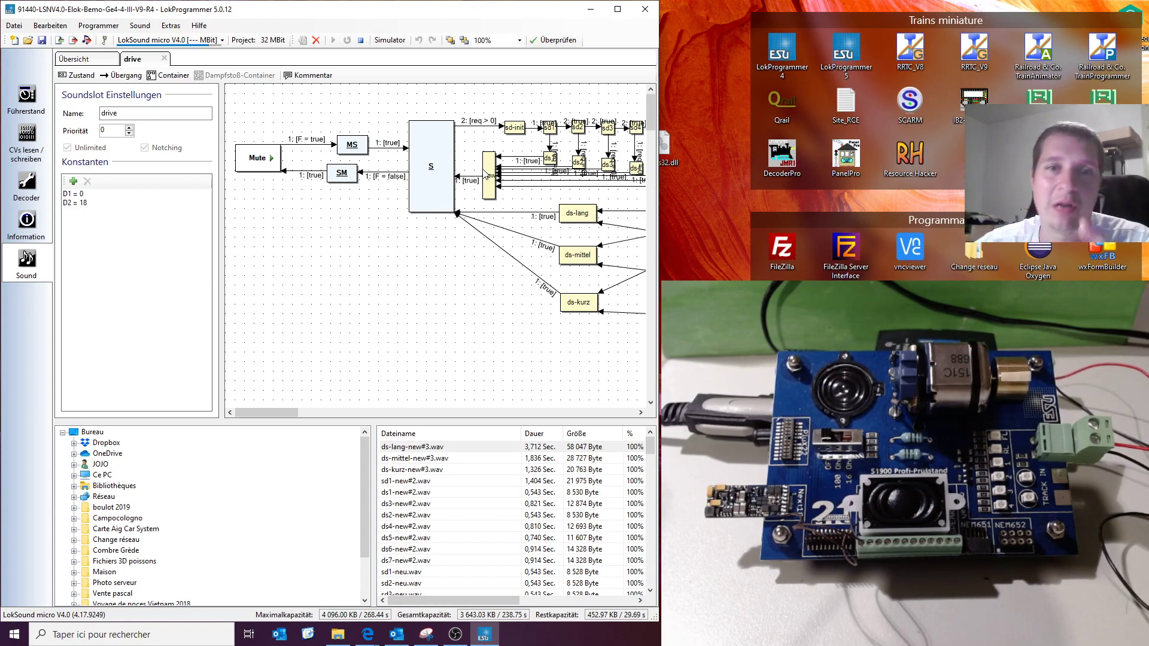
double_click(425, 161)
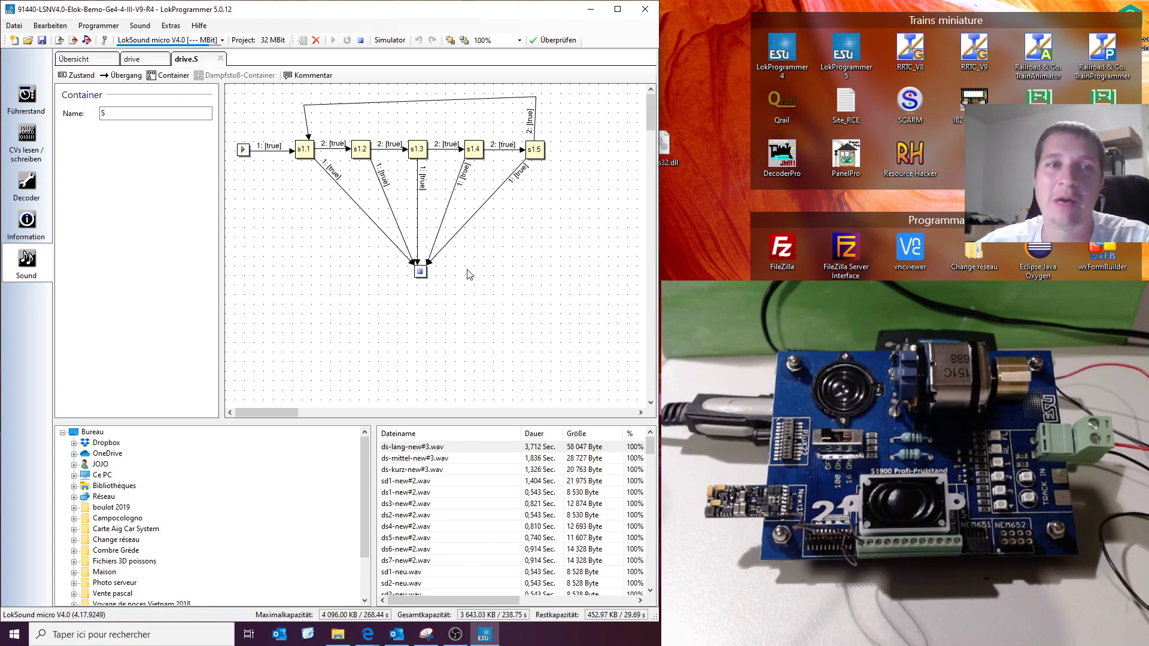
click(221, 58)
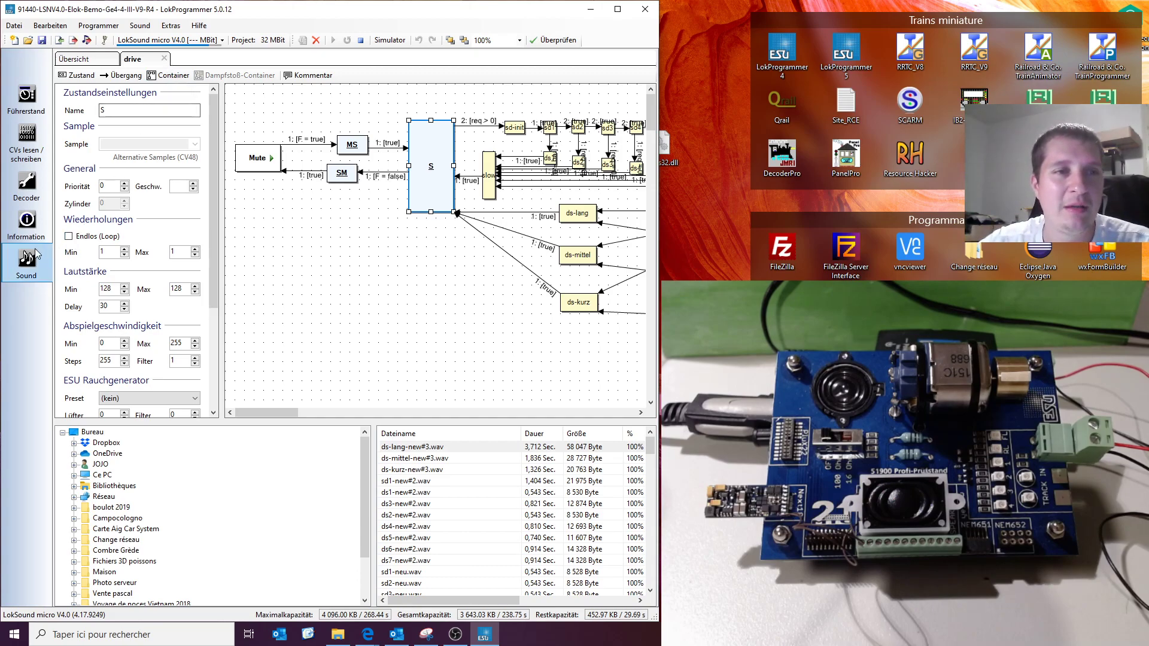
Step: Examine the decoder's smoke generator settings (Rauchgenerator) and its special options (Sonderoptionen)
click(25, 185)
drag(154, 178, 159, 234)
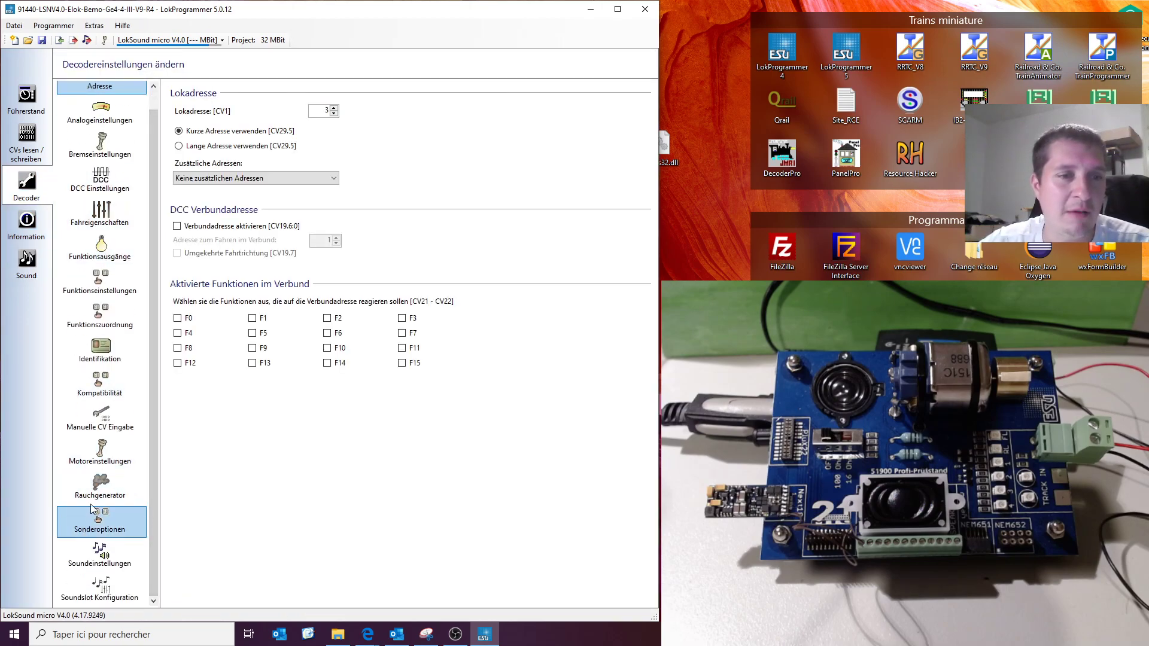
click(100, 486)
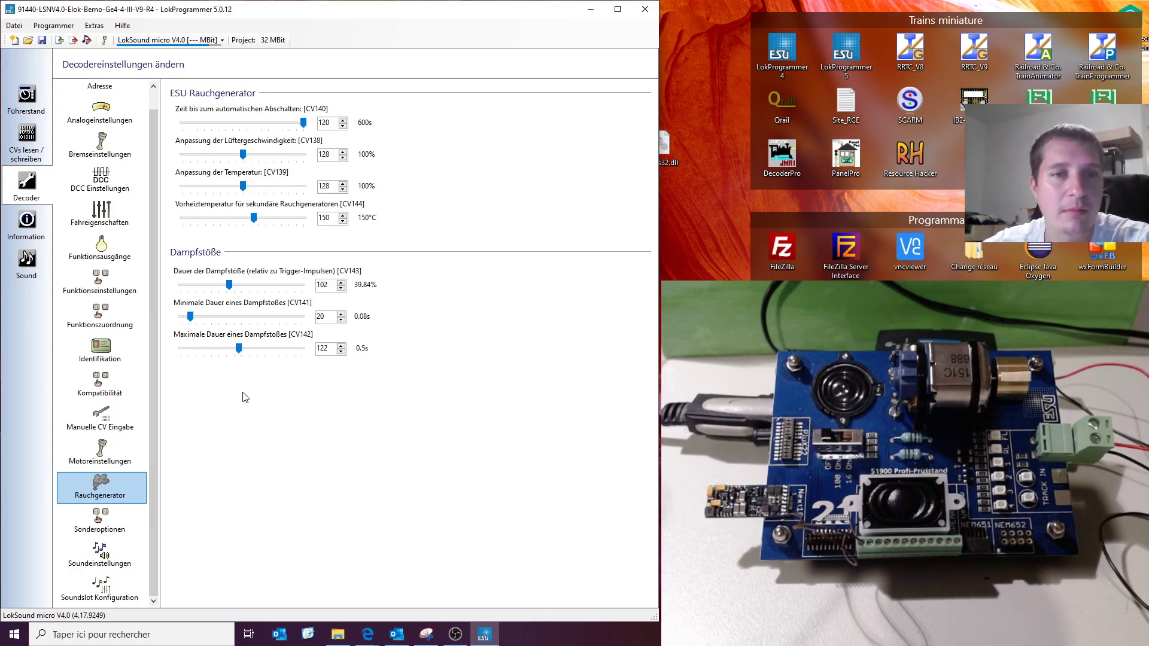
click(108, 522)
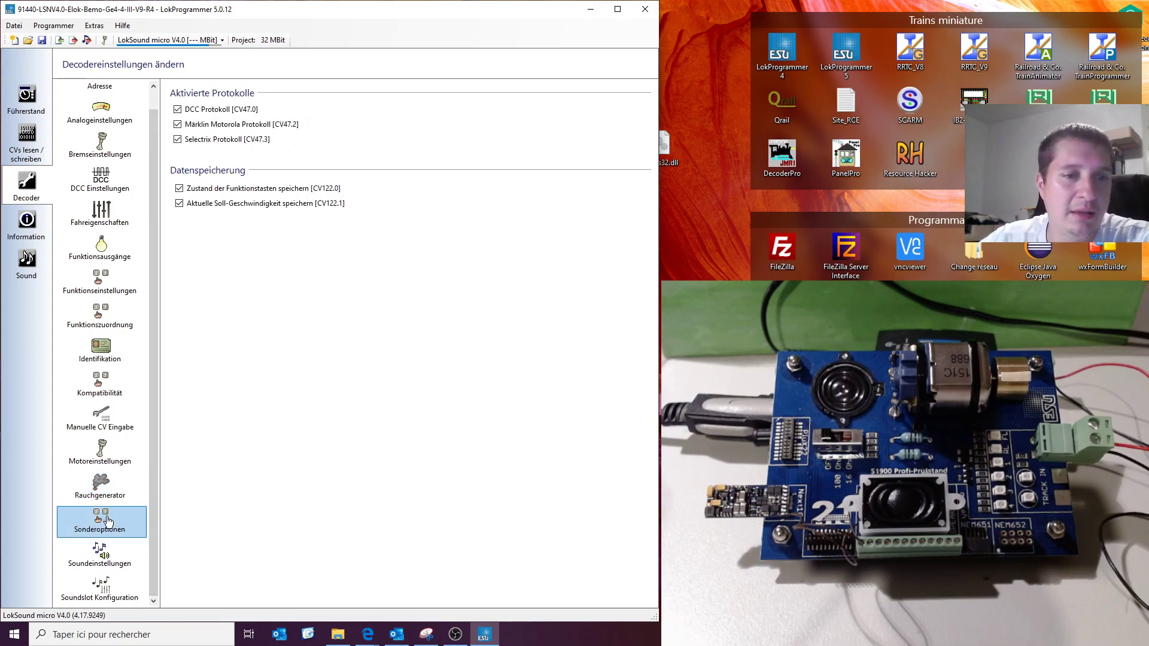
Step: Review the decoder's Soundeinstellungen, from the sound selection and volume down to the load and idle operation settings
click(98, 562)
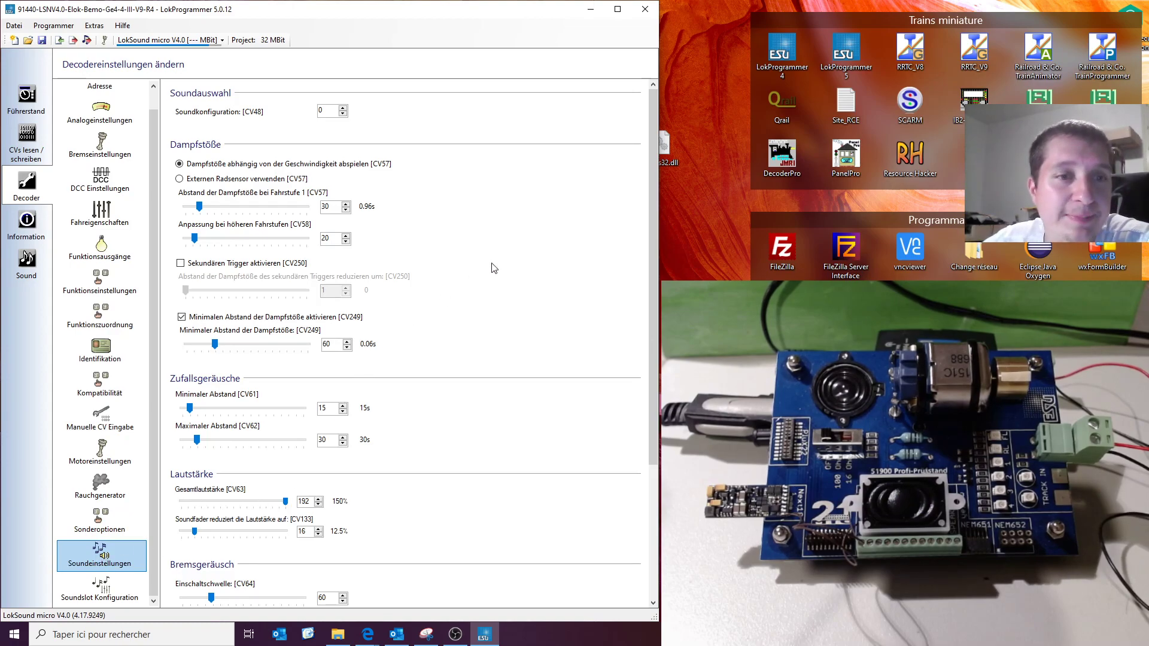
scroll(495, 265, down, 2)
scroll(495, 265, up, 2)
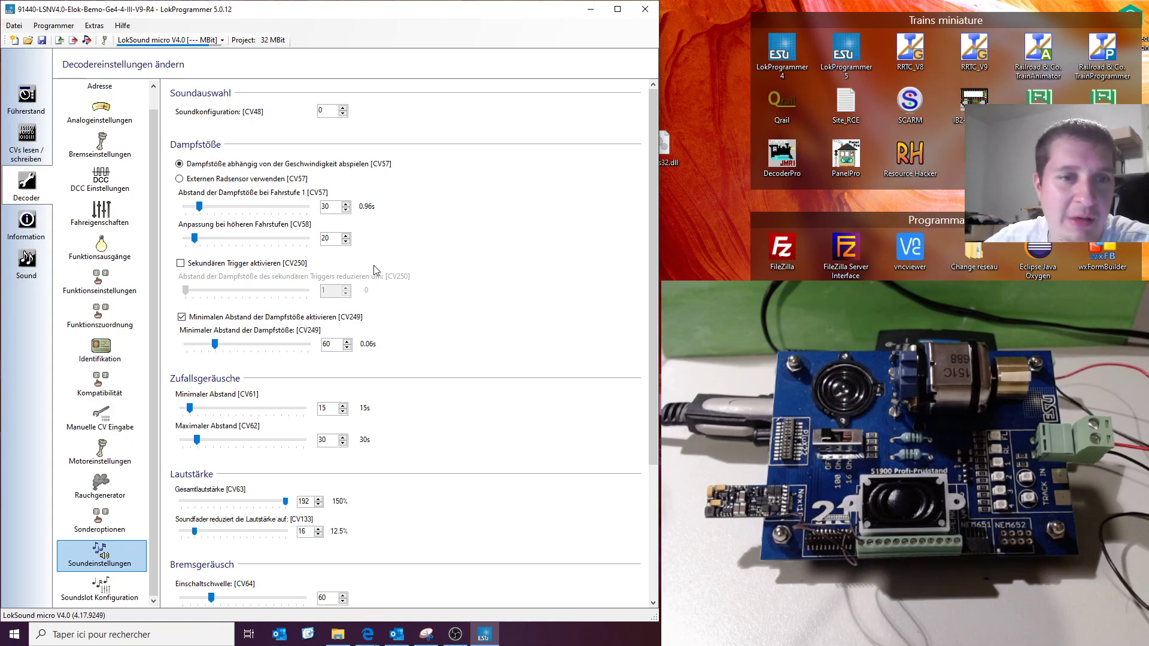
scroll(377, 269, down, 2)
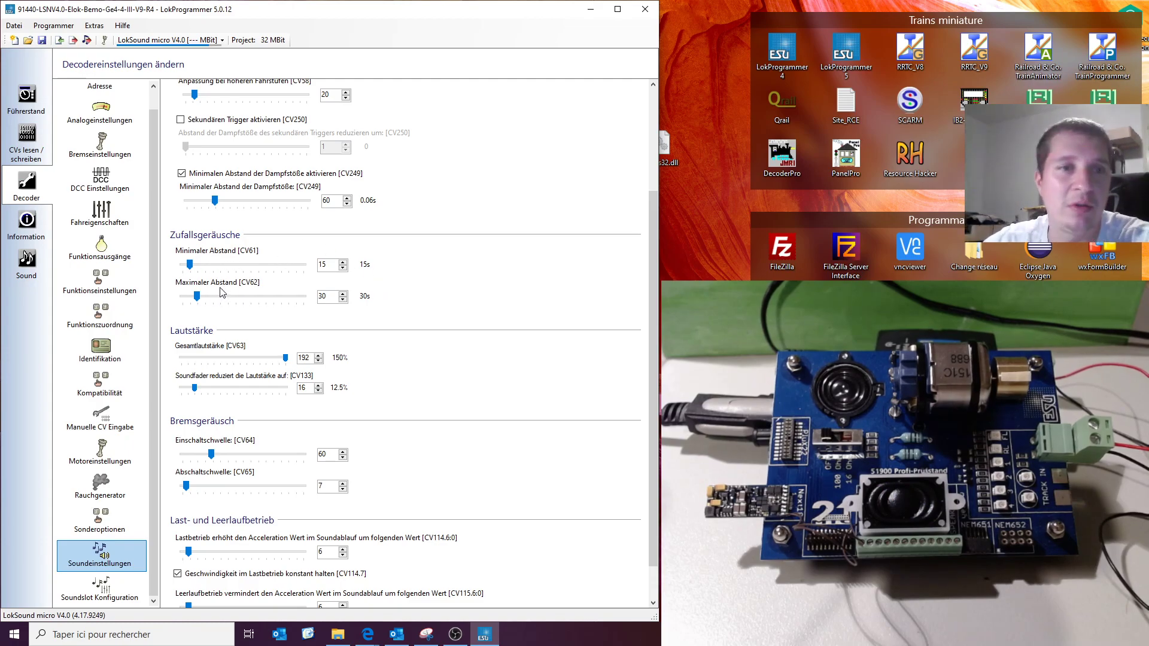
scroll(221, 292, down, 1)
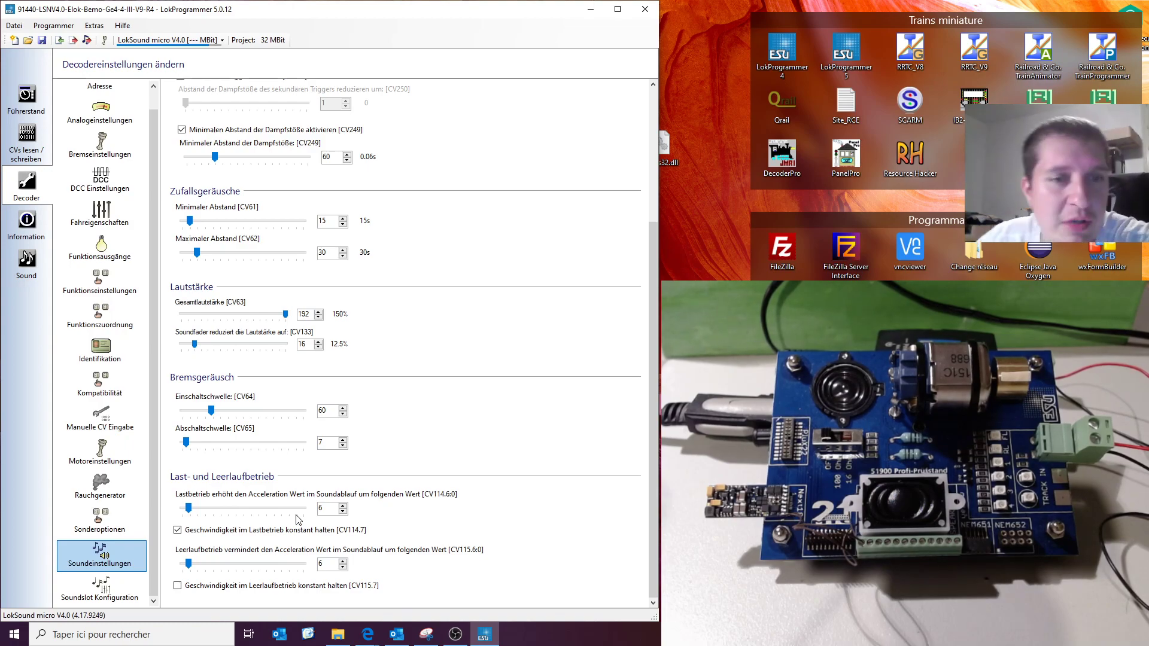
Step: Display the decoder's Soundslot Konfiguration, then return to the sound project and close the drive slot diagram
click(106, 592)
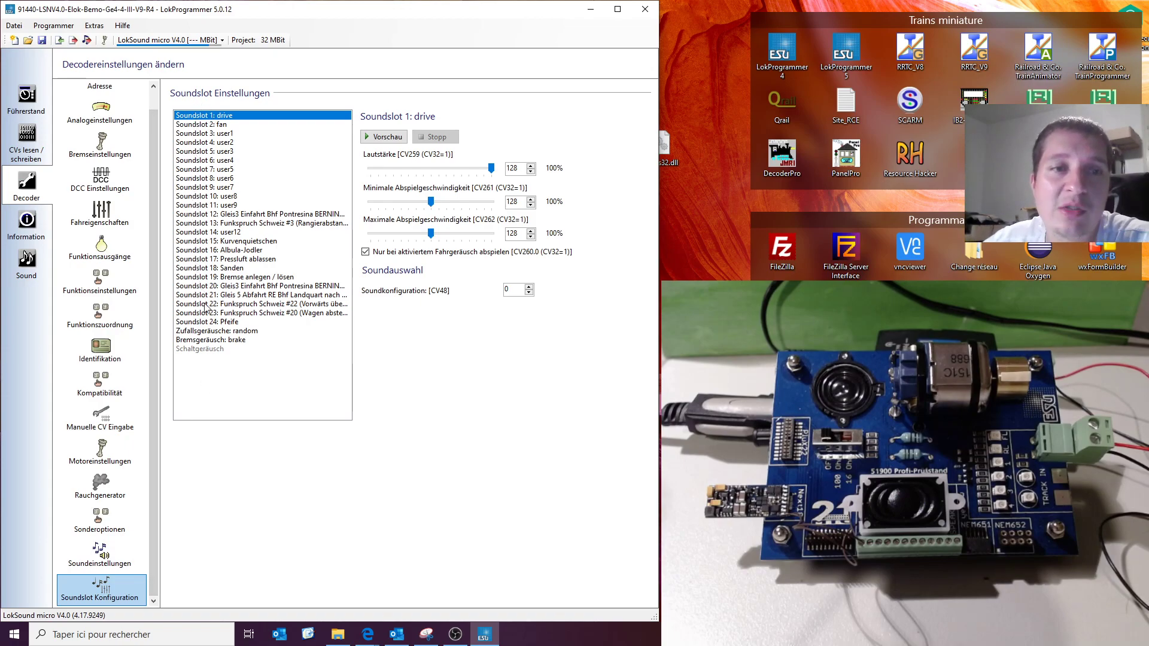
click(24, 264)
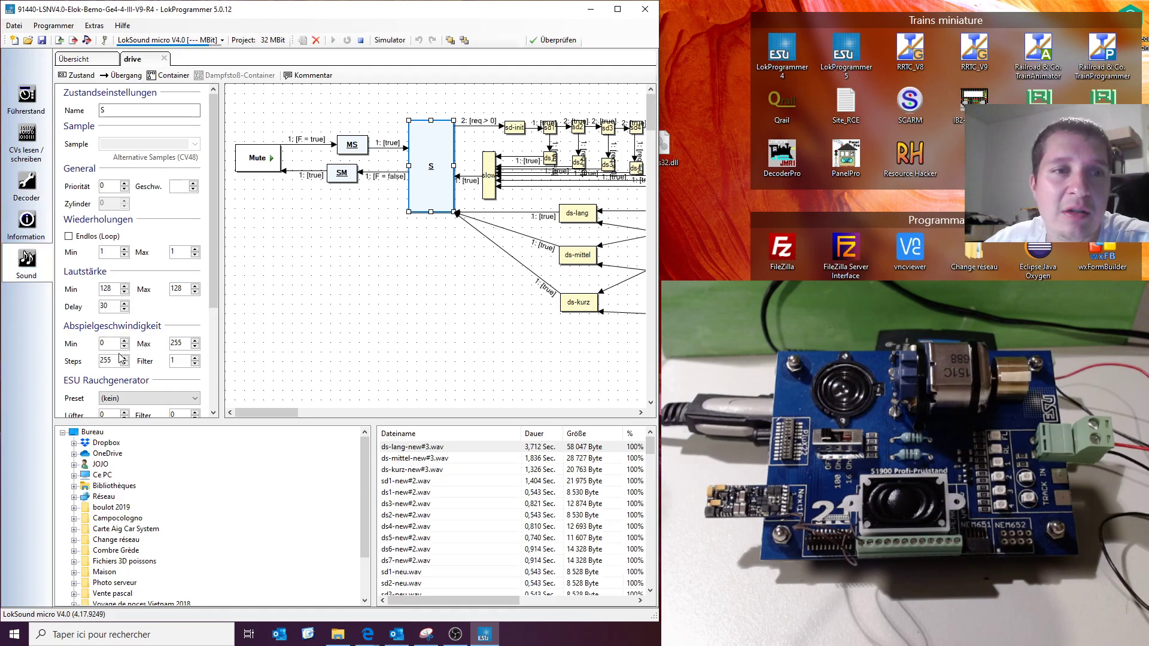
click(163, 58)
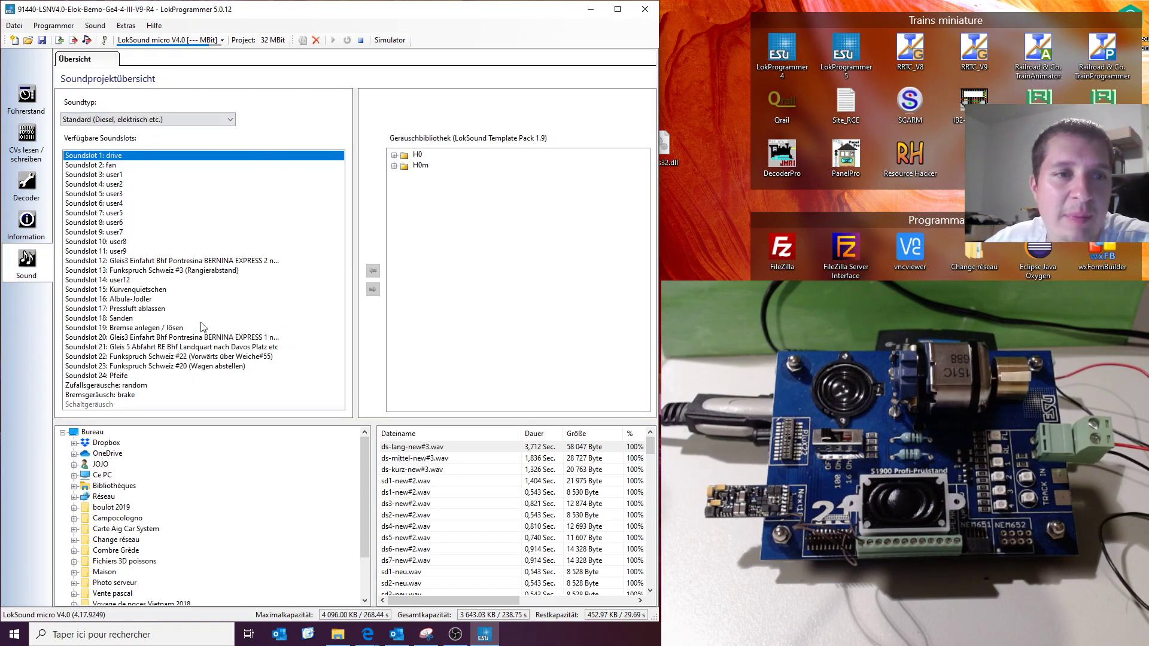
Step: Play the preview of Soundslot 6: user4 in the decoder's sound slot settings and stop it
click(27, 182)
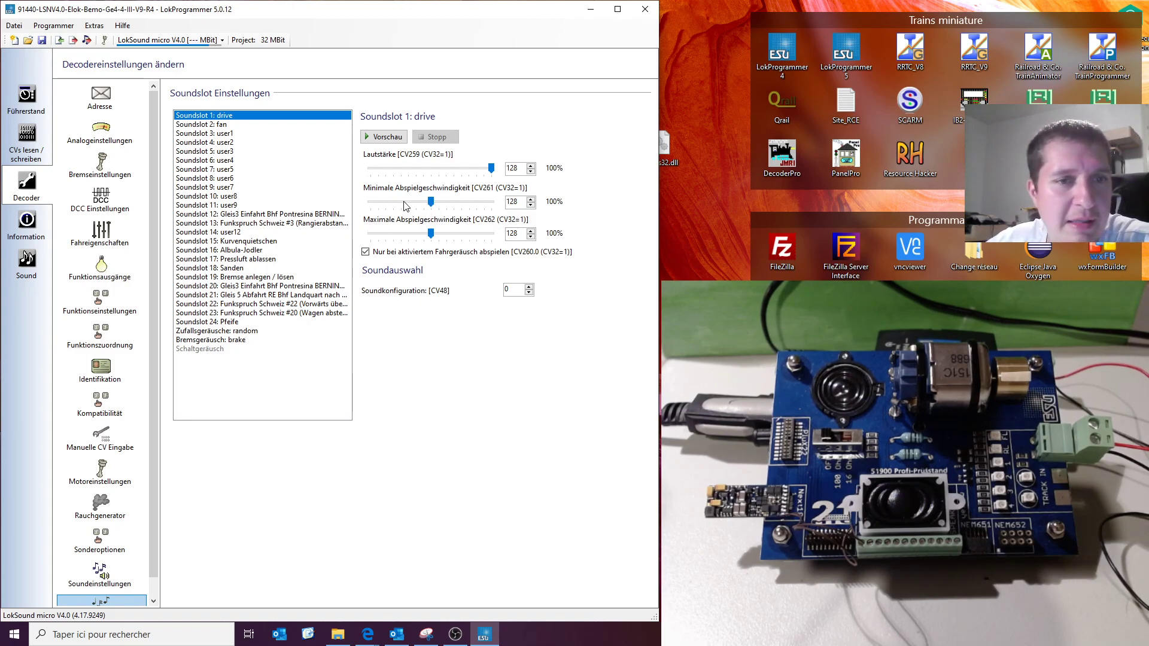
click(228, 160)
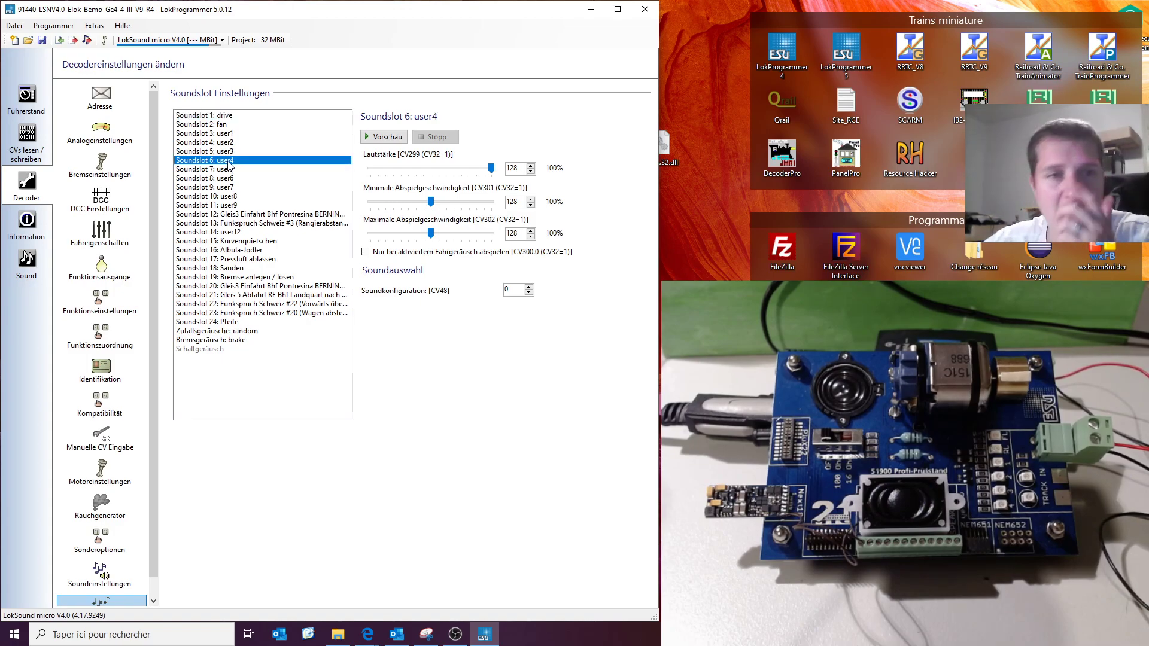
click(388, 137)
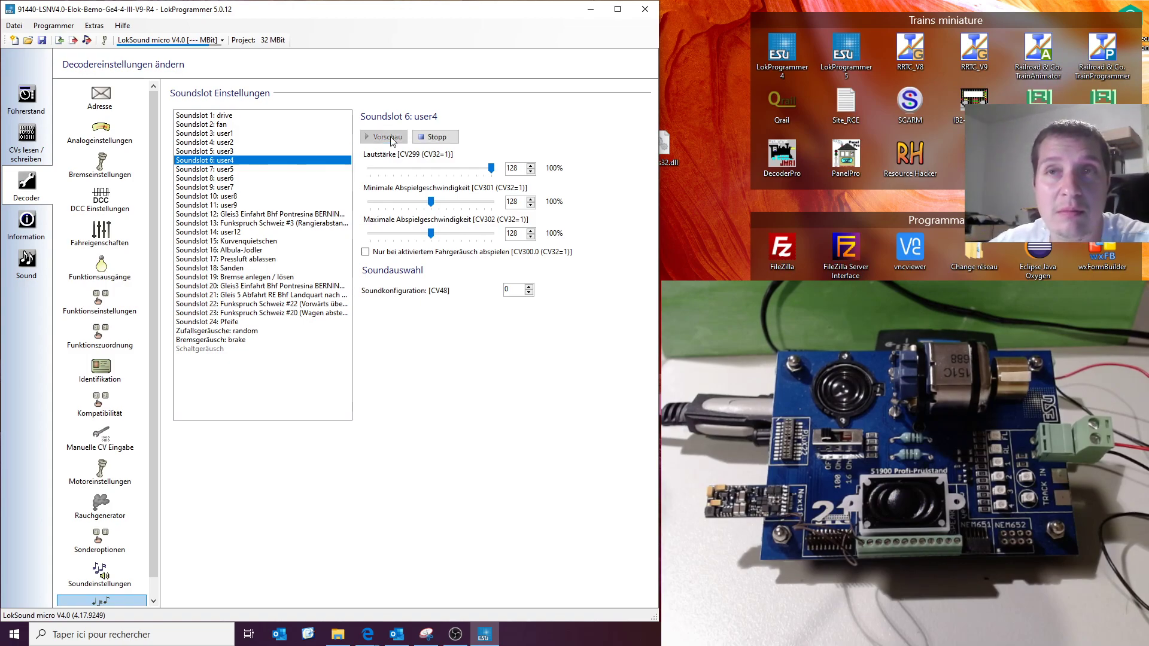
click(432, 138)
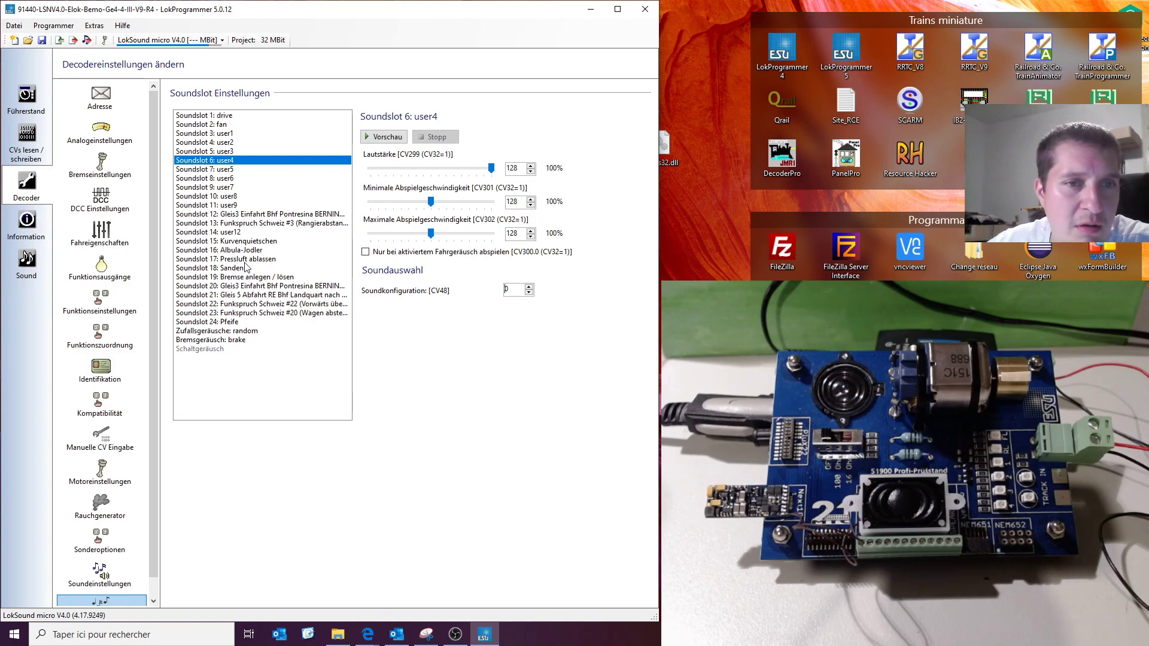
Step: Play the preview of Soundslot 16: Albula-Jodler and stop it
click(245, 250)
click(395, 137)
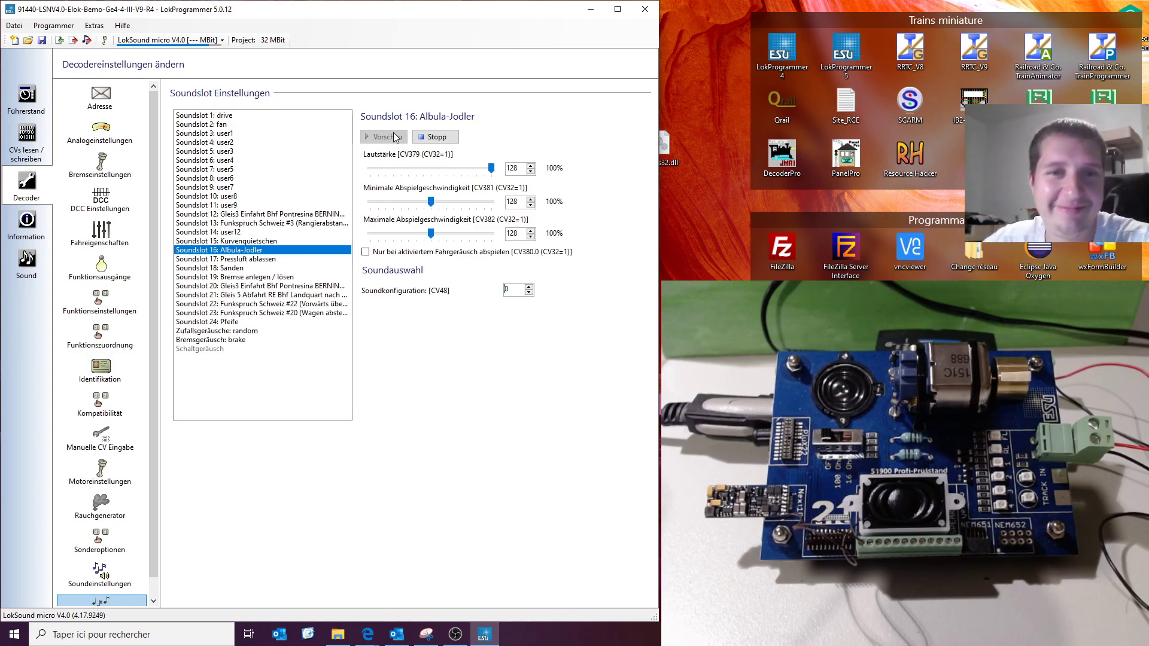
click(440, 139)
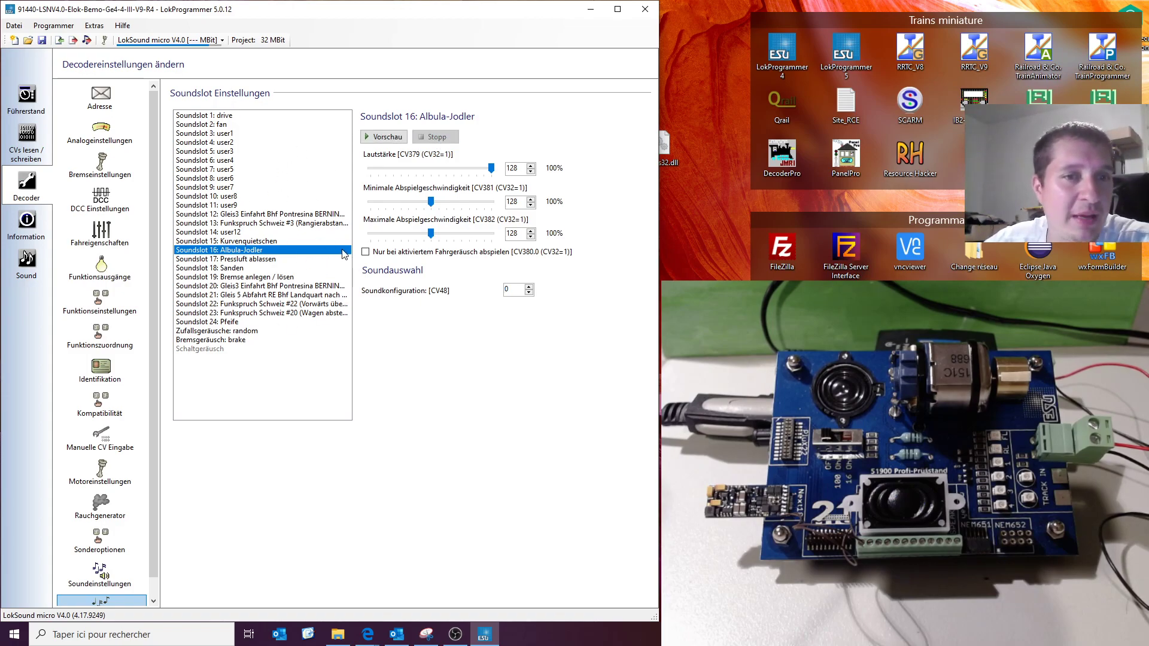
Step: Display the decoder's Funktionszuordnung table to review which outputs, logical functions and sounds are assigned to each function
scroll(153, 404, down, 1)
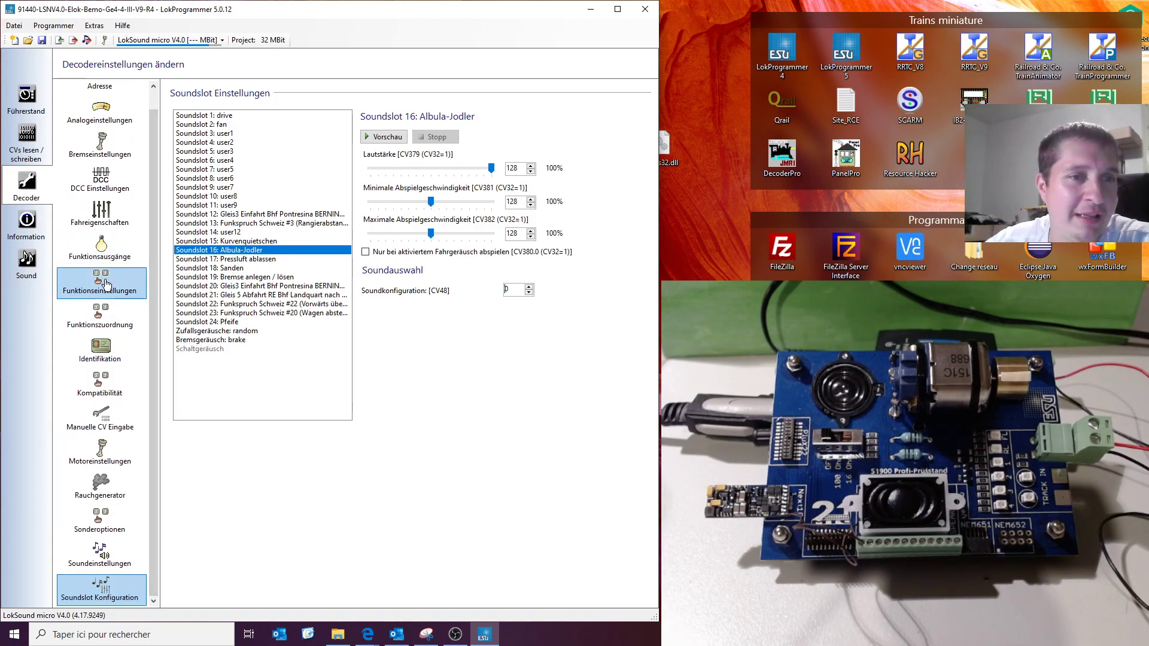
click(110, 316)
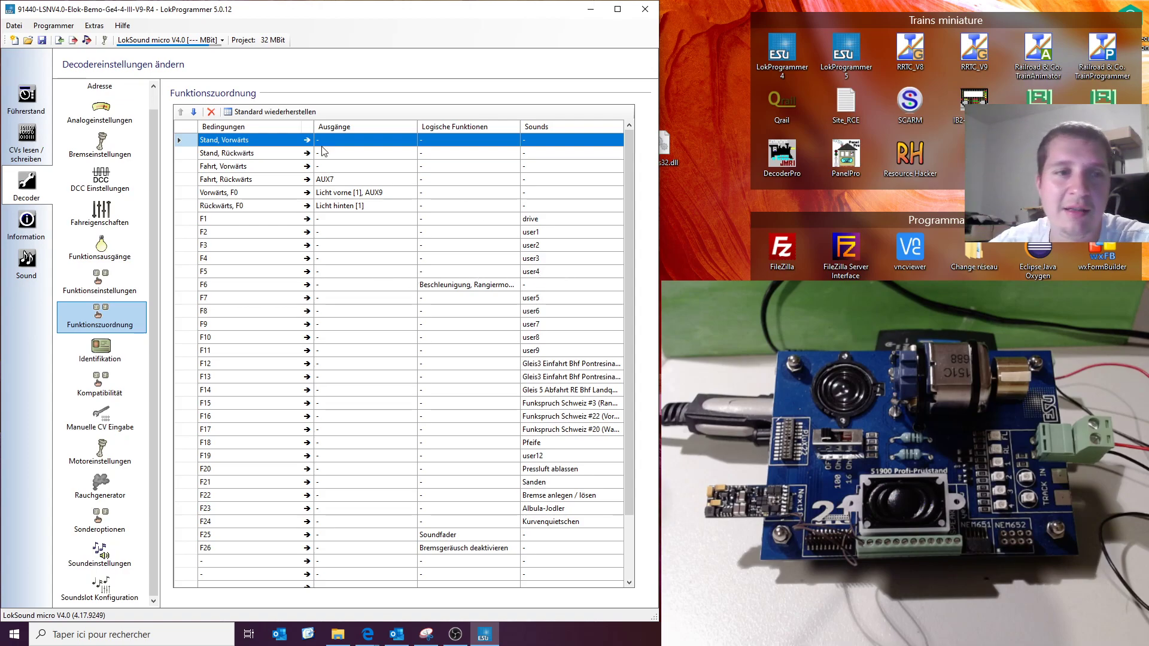
Step: Play the preview of Soundslot 6: user4 in the Soundslot Konfiguration, then return to the Funktionszuordnung table
click(106, 591)
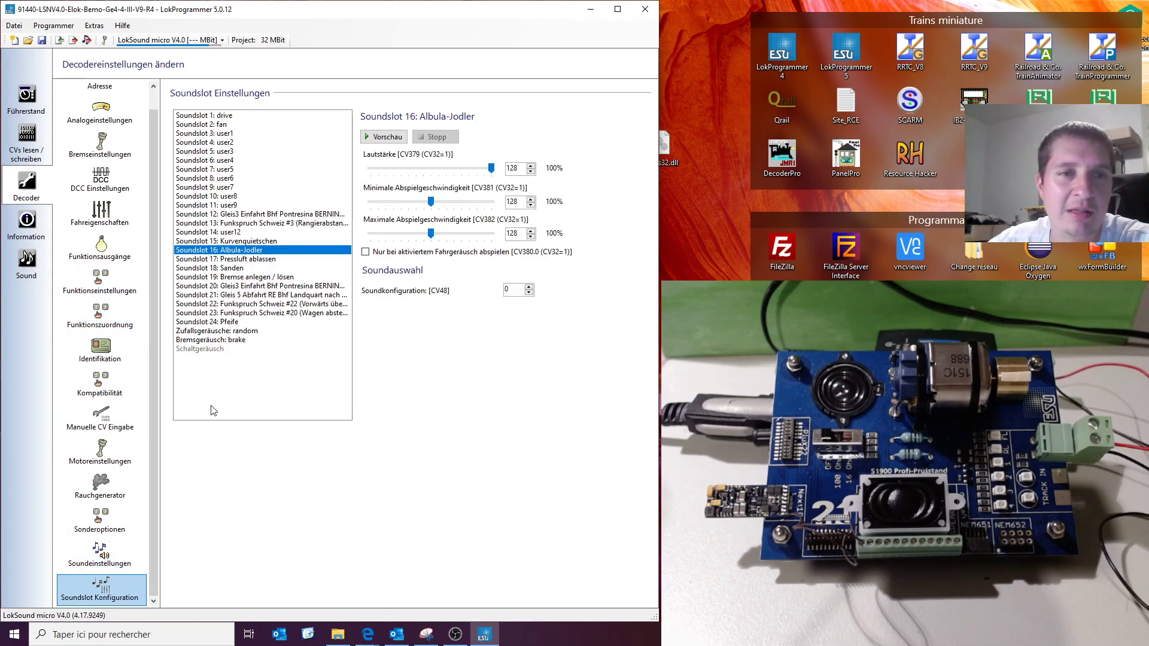
click(221, 162)
click(379, 139)
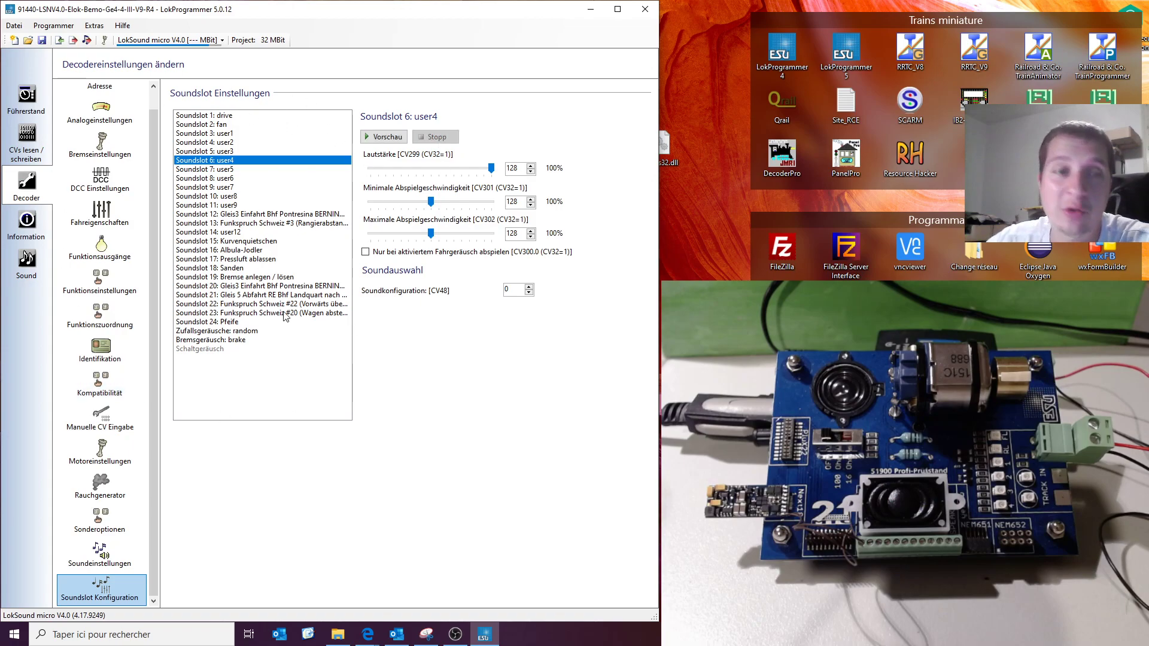
click(108, 322)
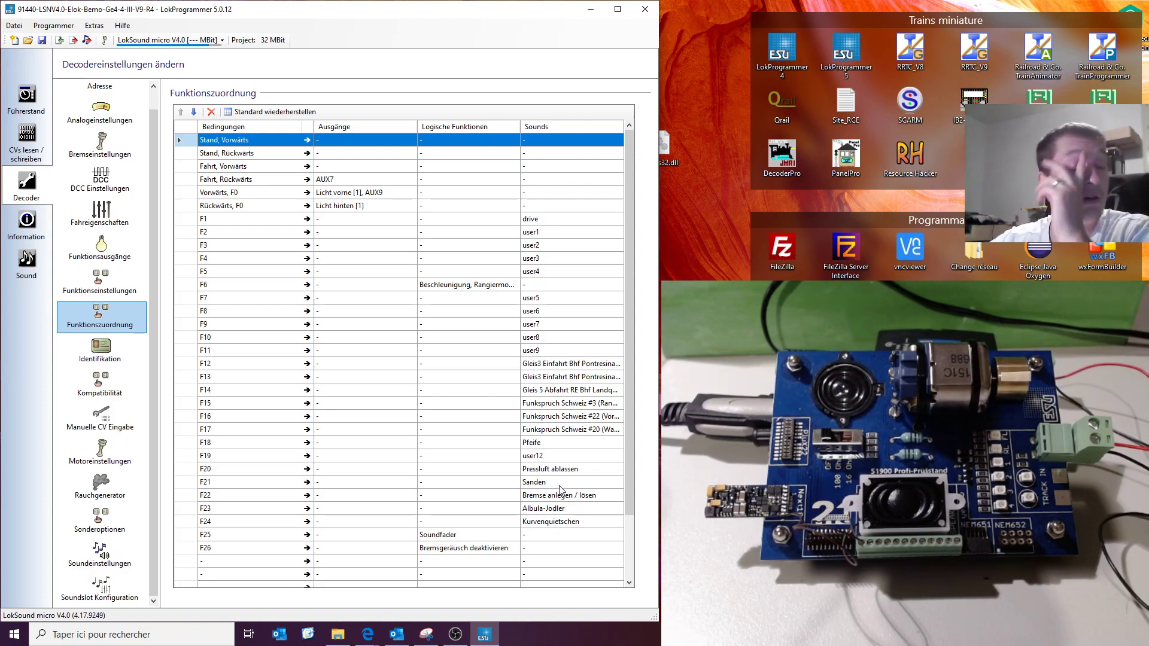
drag(153, 206, 152, 157)
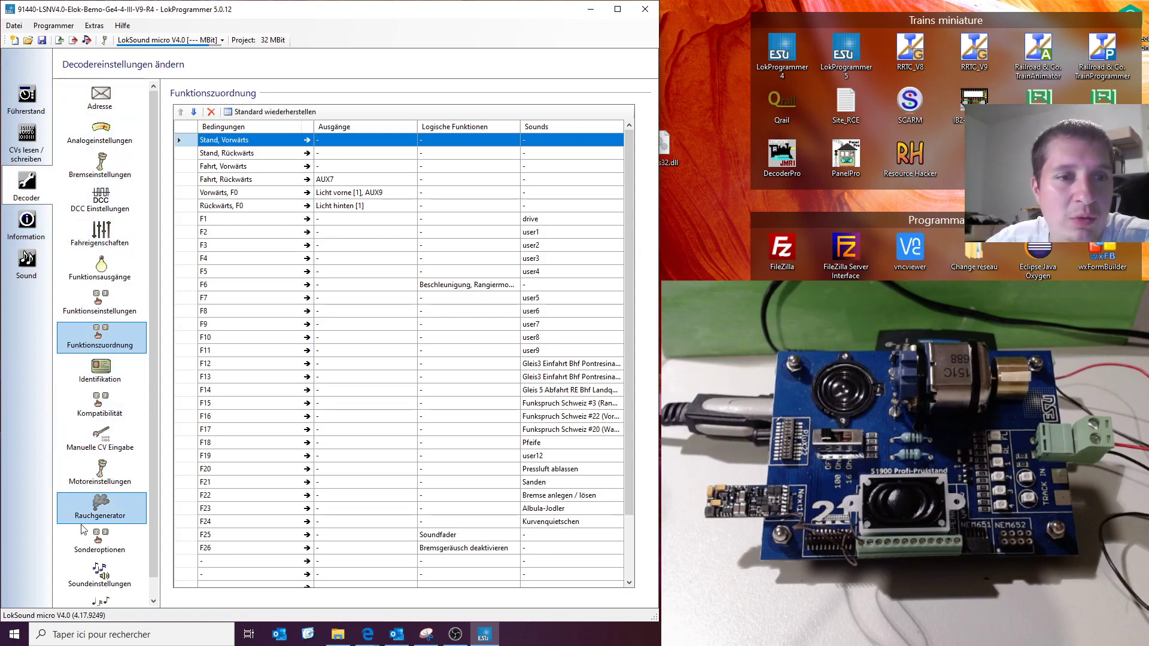
Step: Write the decoder data to the decoder, then the sound data including decoder data, overwriting the factory values with the current ones
click(73, 40)
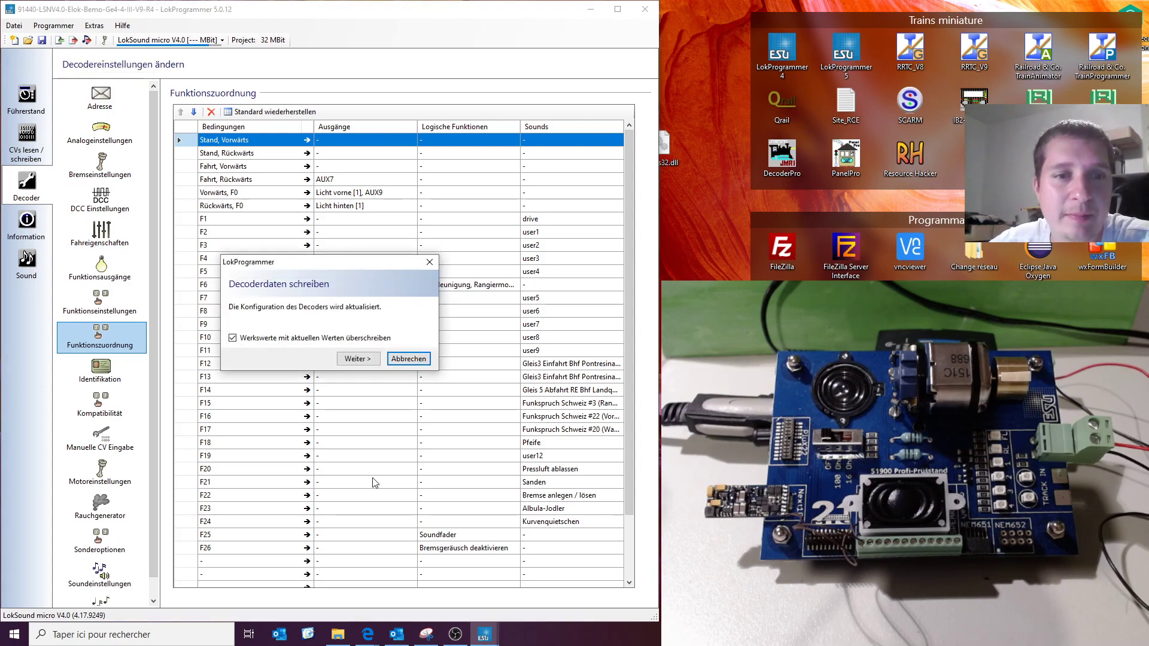
click(361, 359)
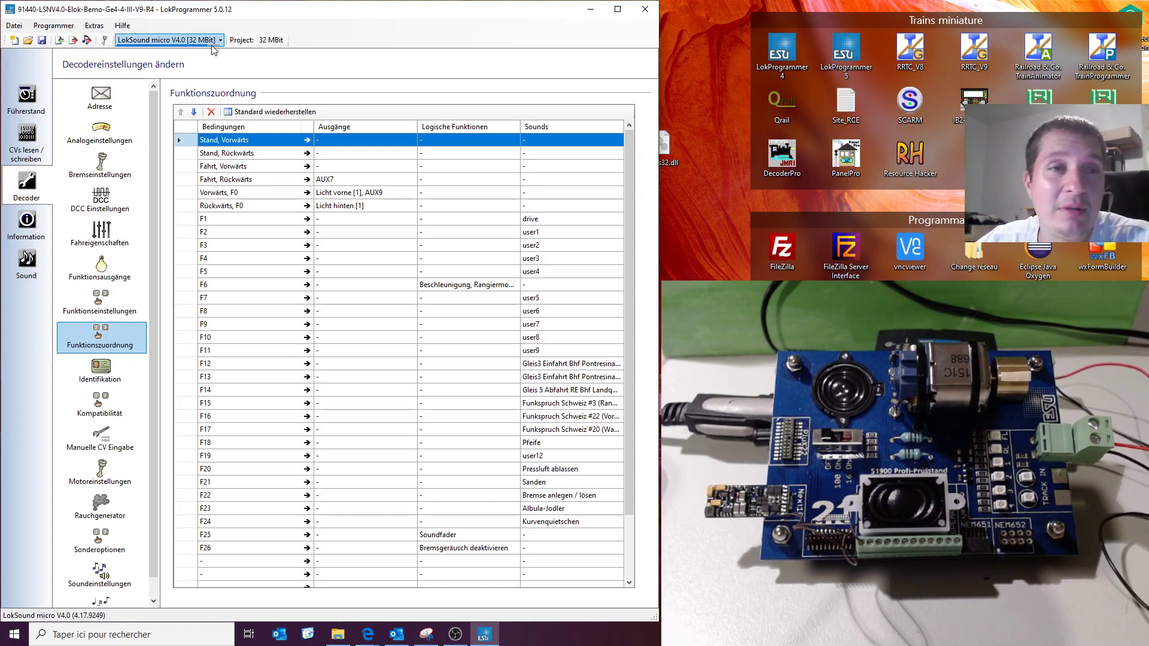
click(86, 40)
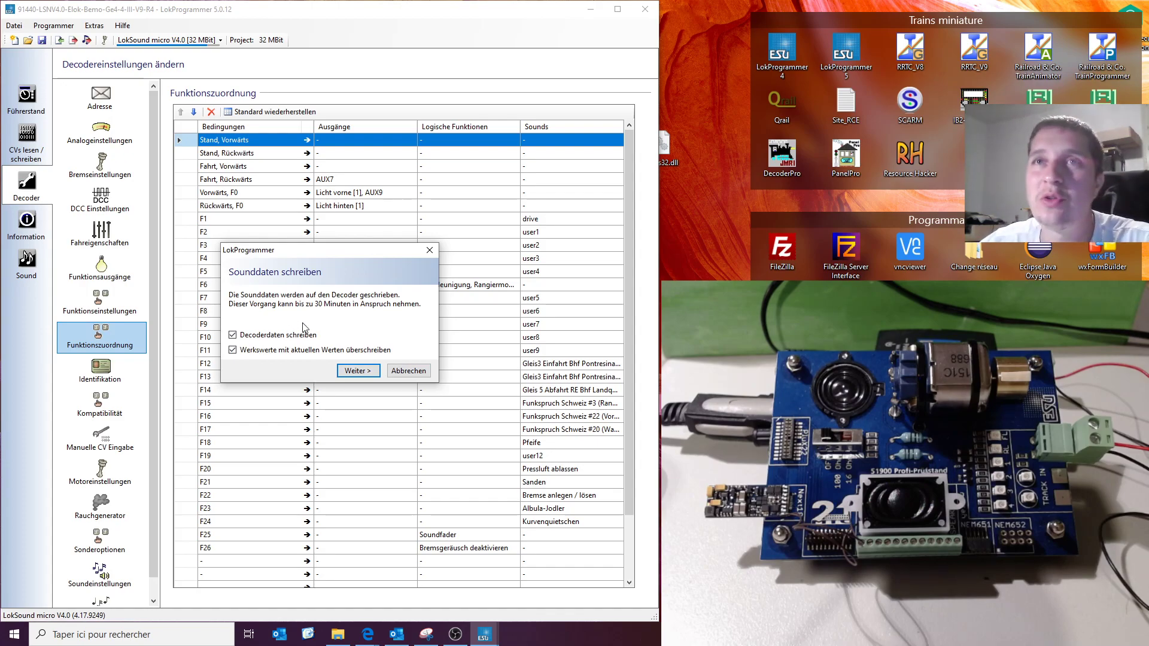
click(351, 373)
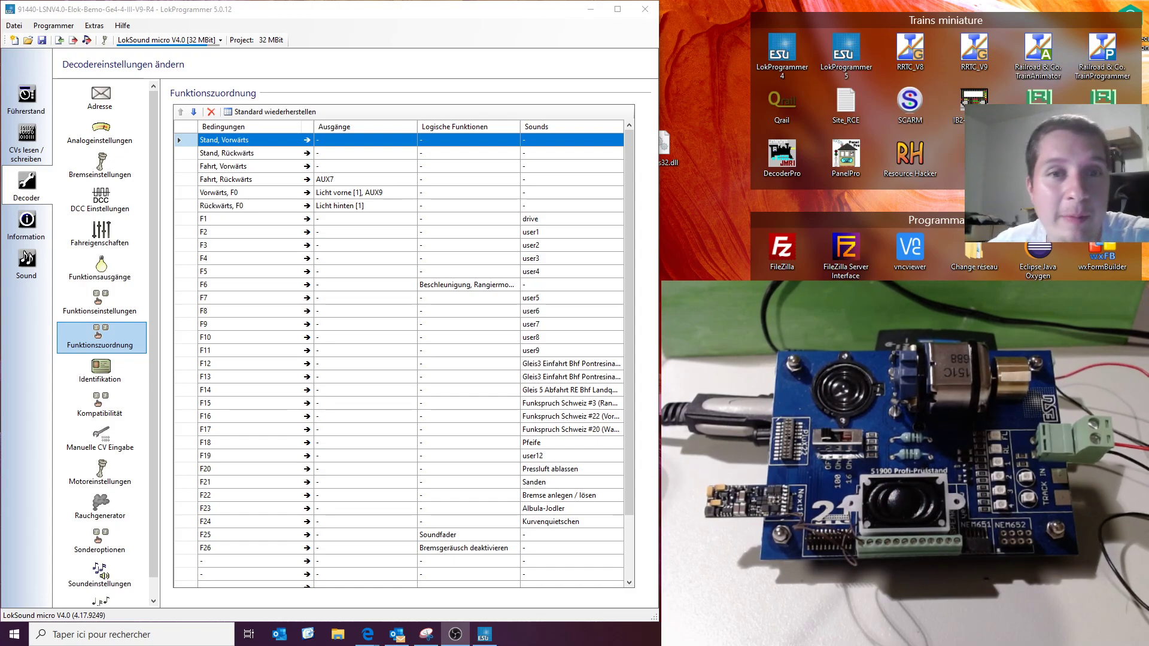
Step: Review the list of function descriptions in the decoder information, then the general locomotive and project data
click(36, 260)
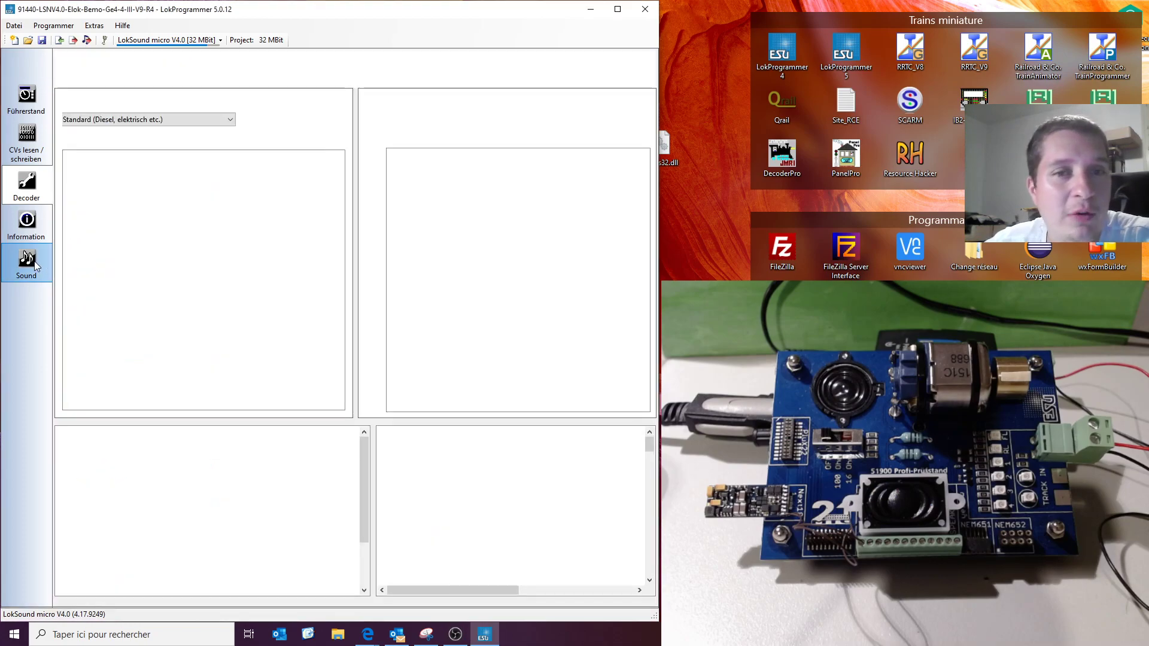
click(26, 228)
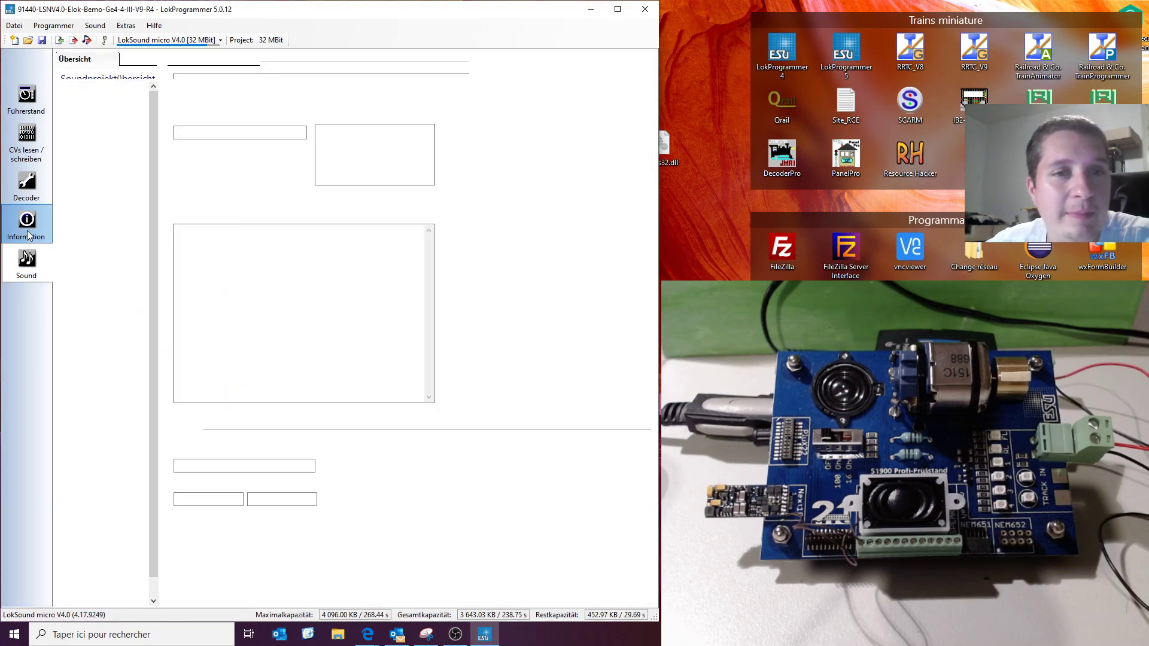
click(108, 132)
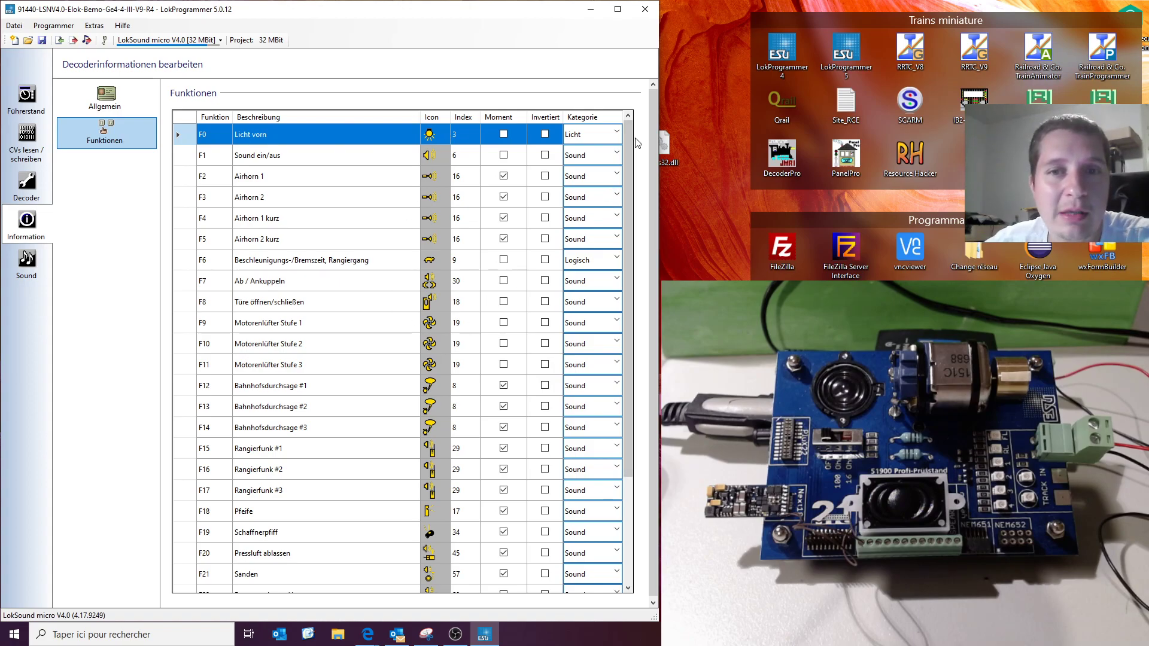
drag(632, 278, 639, 220)
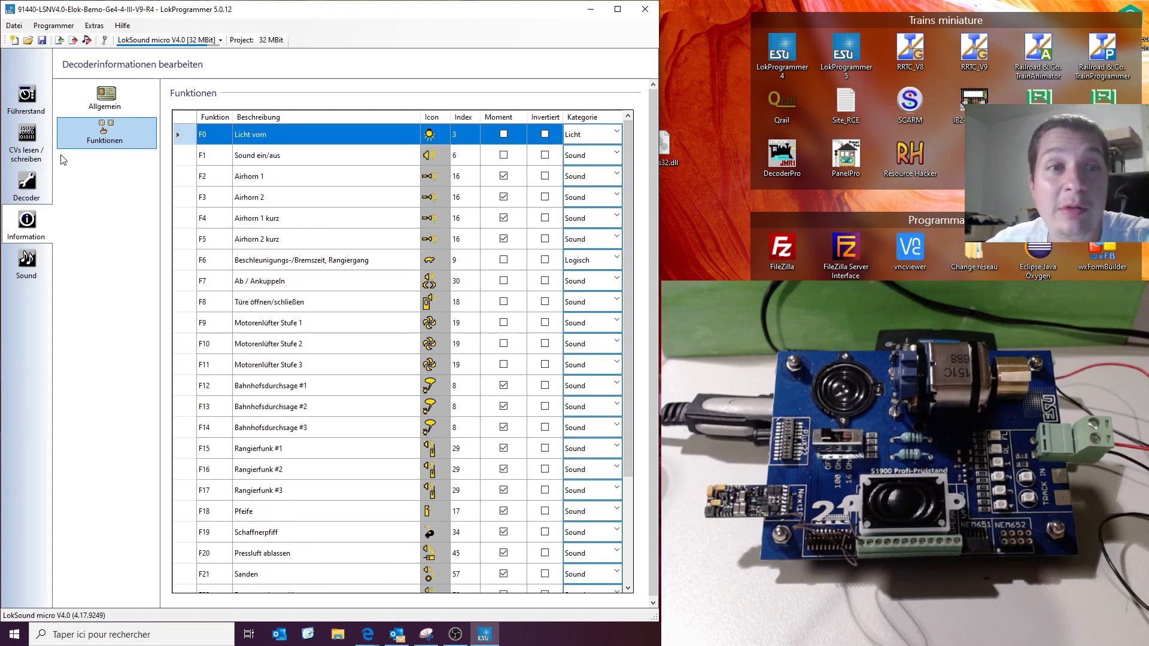
click(106, 101)
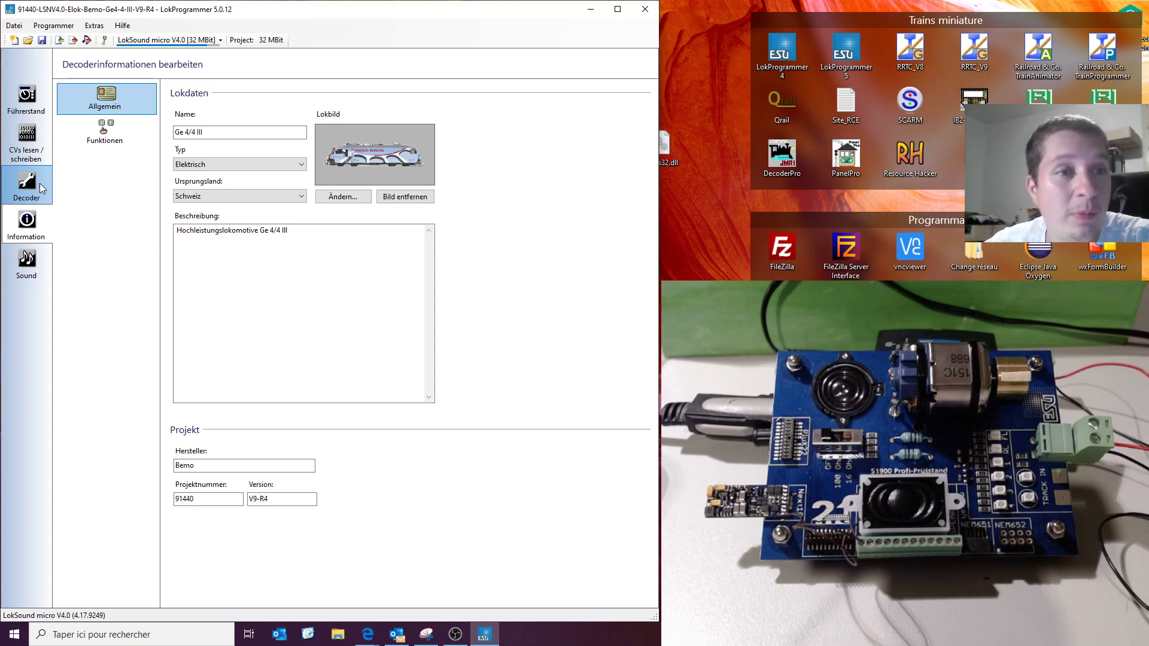
Step: Start the Decodertest in the virtual cab with track power on and sound the F2 horn
click(28, 101)
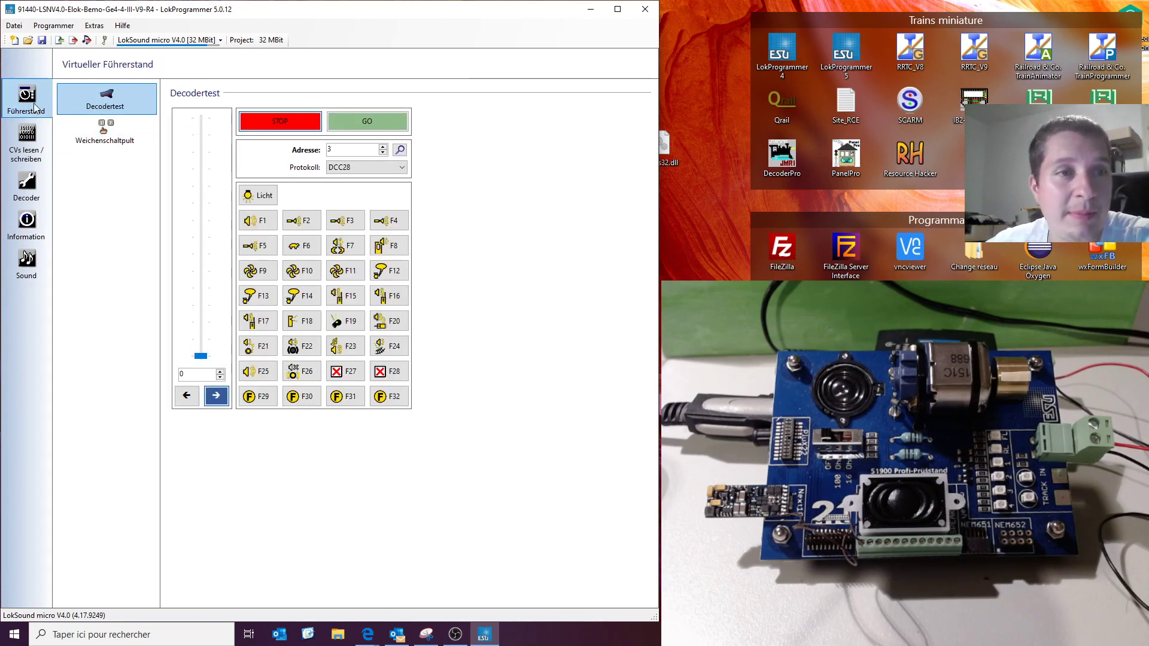
click(384, 127)
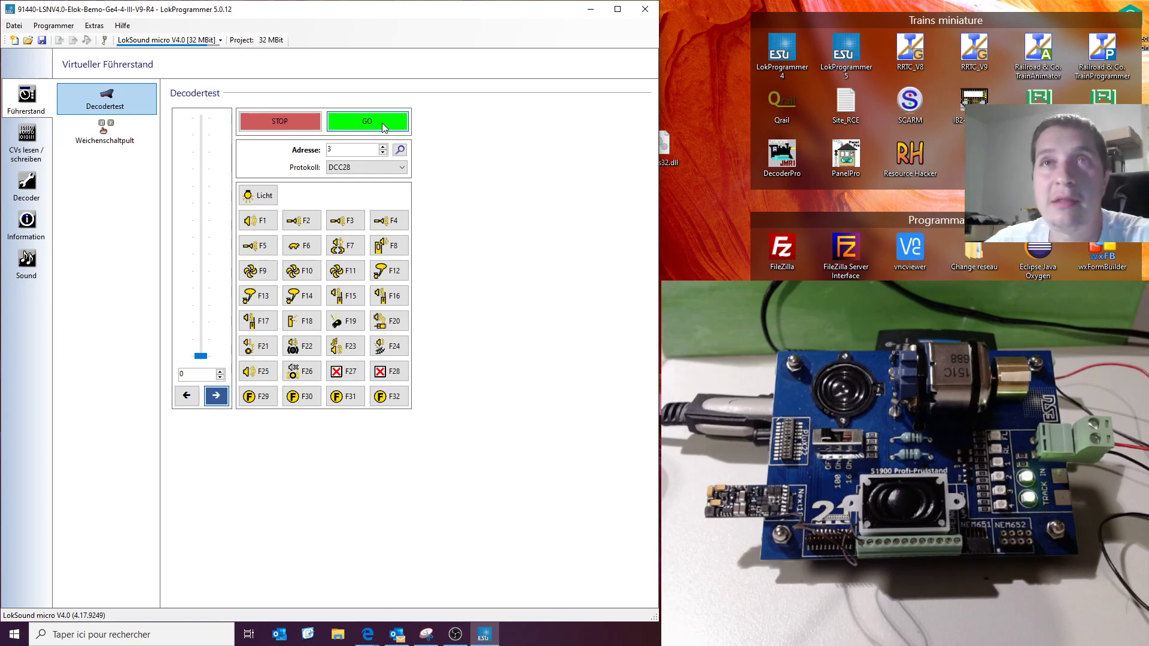
click(301, 225)
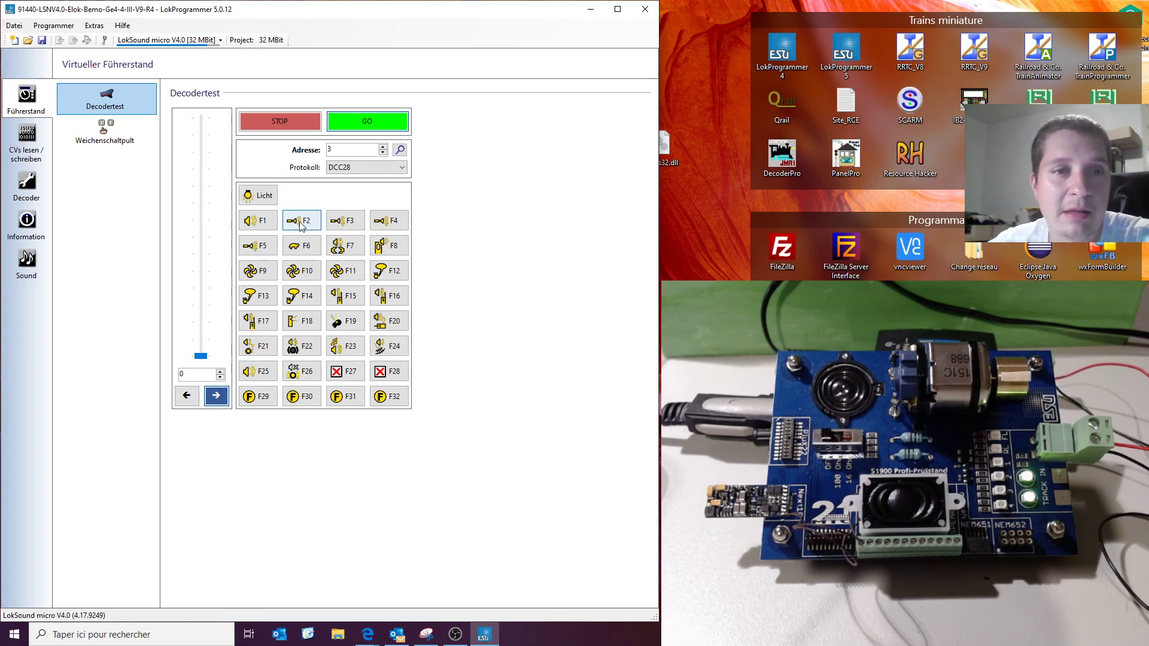
click(301, 225)
click(302, 225)
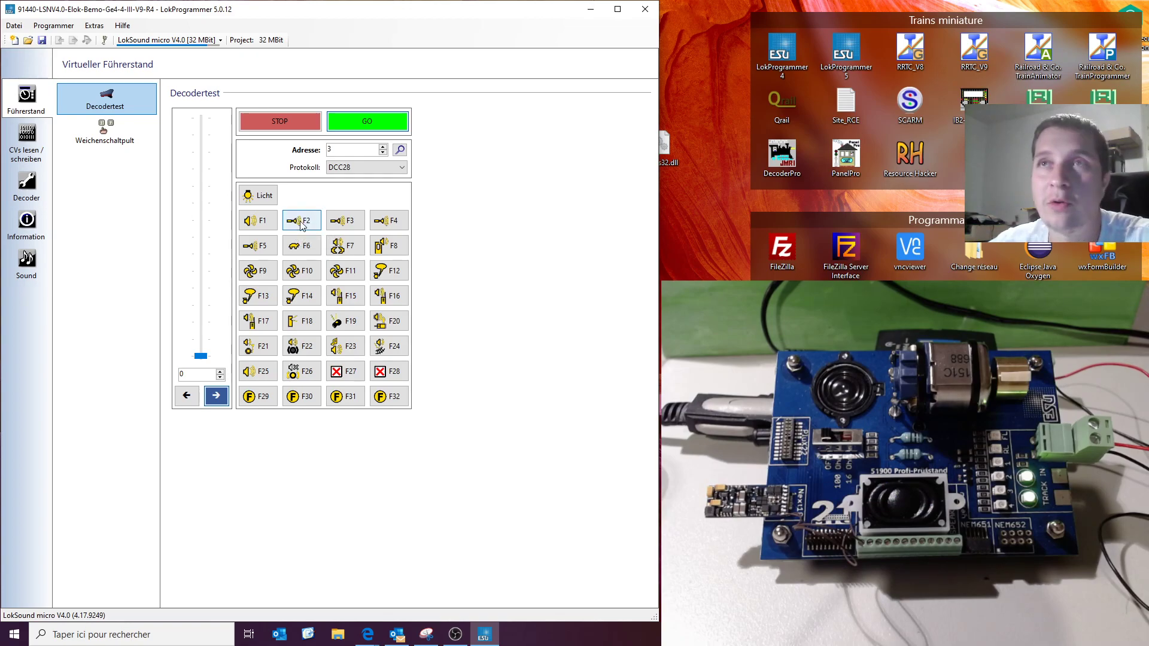
Step: Switch on the F1 driving sound, run the motor up to speed step 7 and slow it back down to 0
click(259, 221)
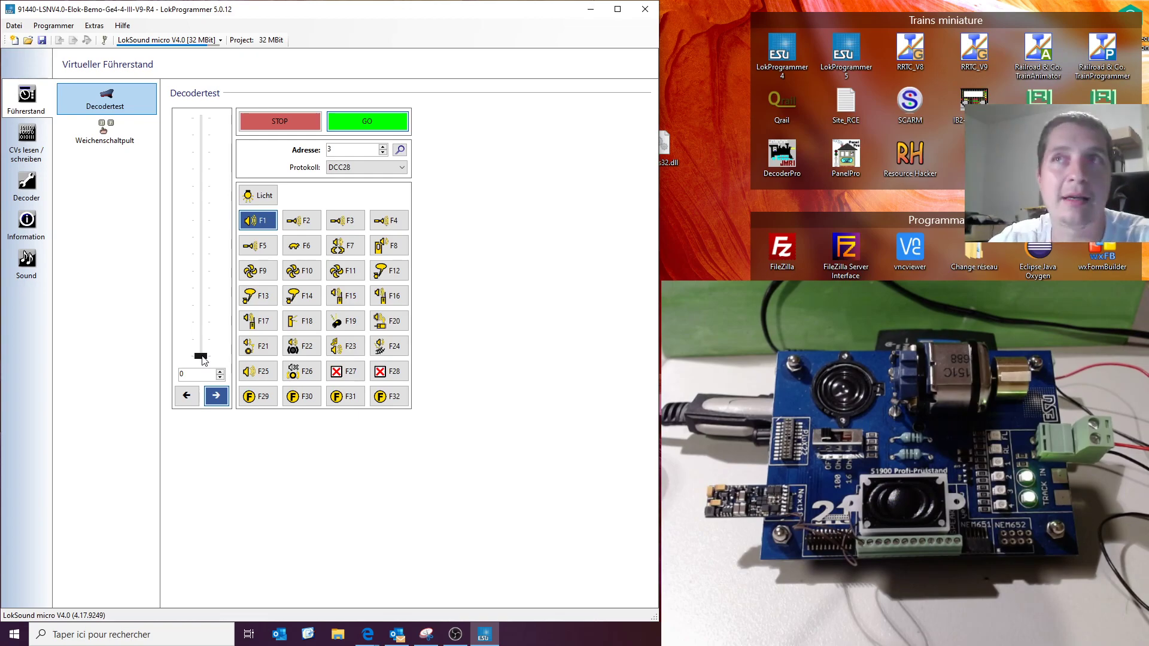
scroll(202, 356, up, 3)
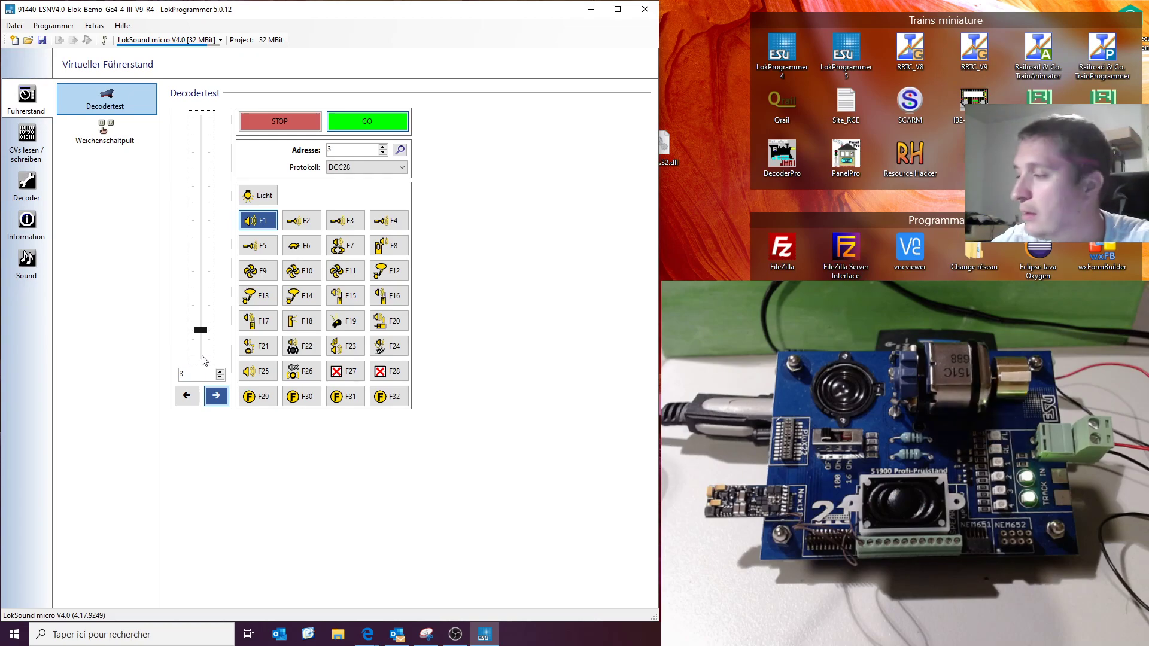
scroll(202, 359, up, 4)
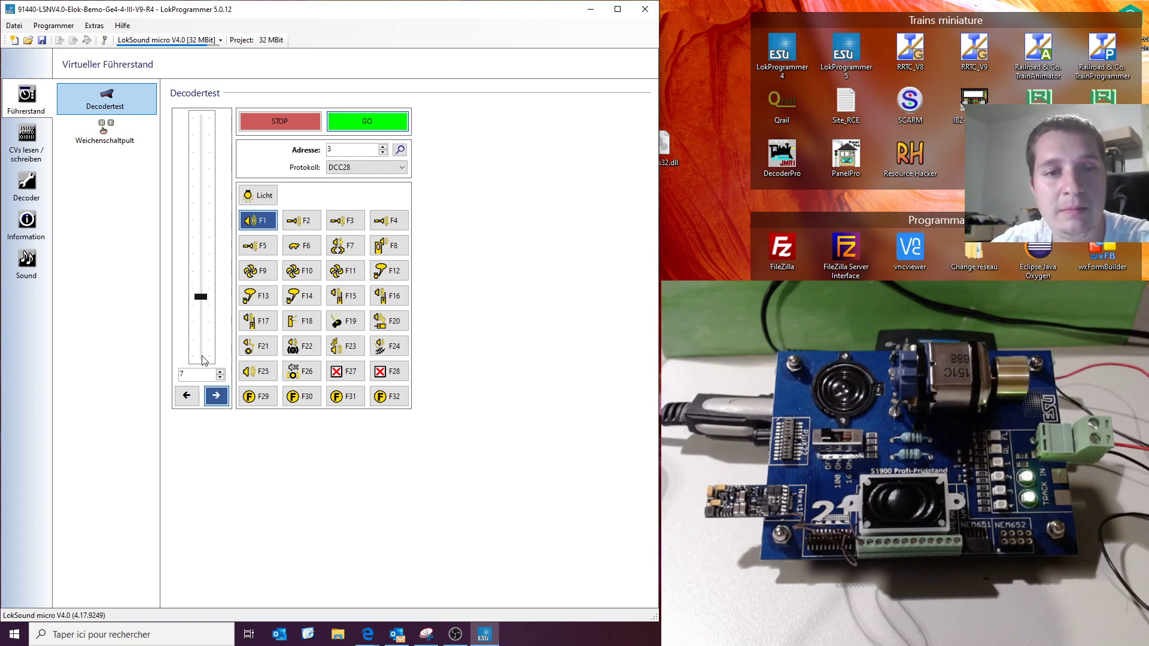
scroll(203, 359, down, 1)
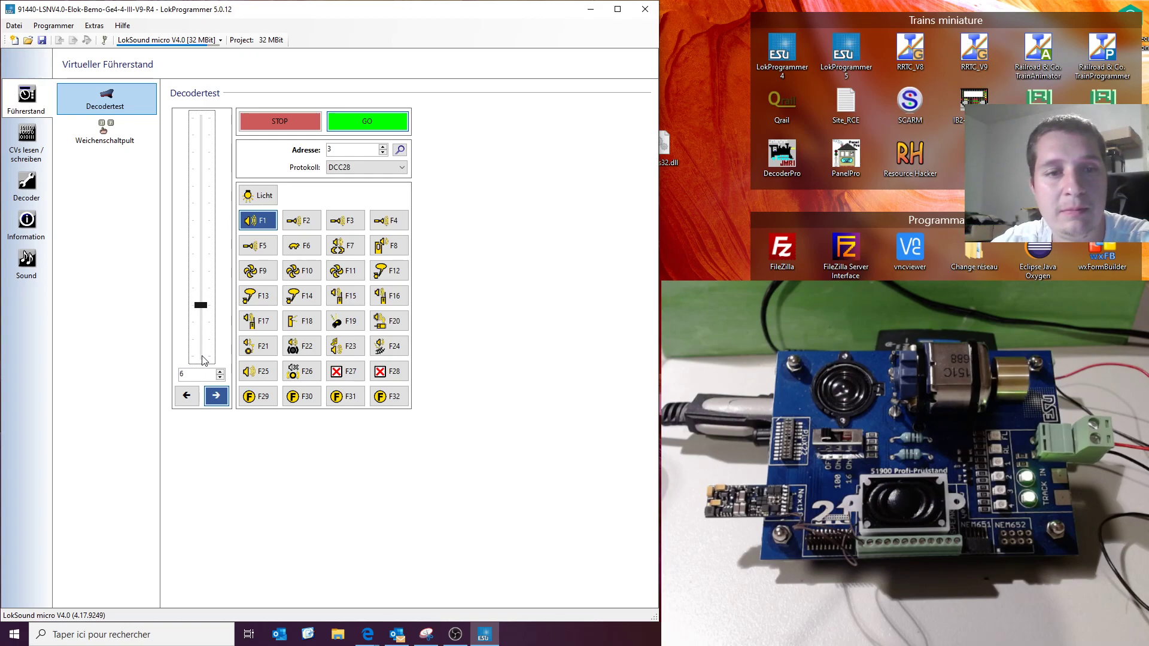
scroll(202, 359, down, 2)
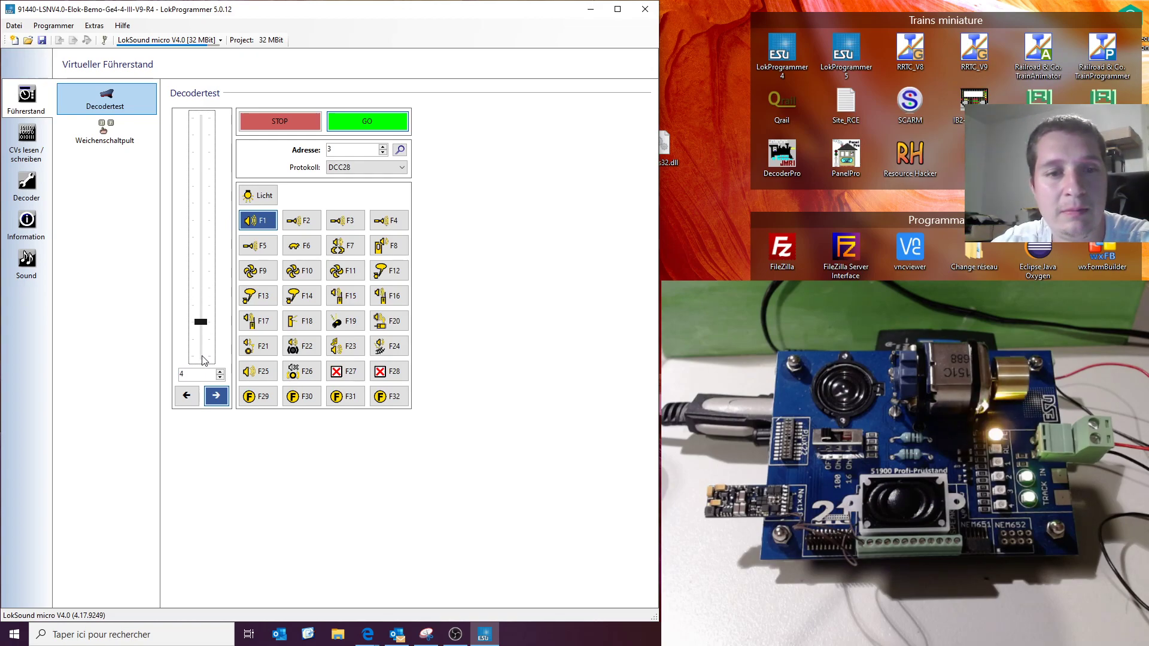
scroll(203, 359, down, 4)
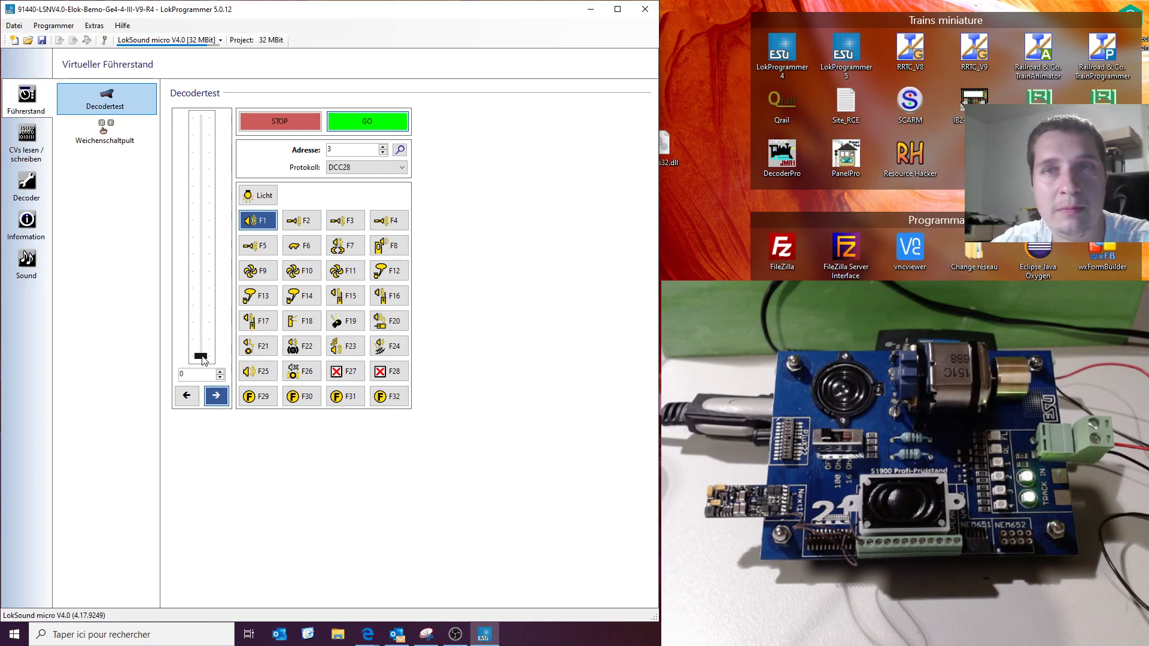
Step: Test functions F25, F23 and F19 on the decoder, then switch off the F1 driving sound
click(258, 371)
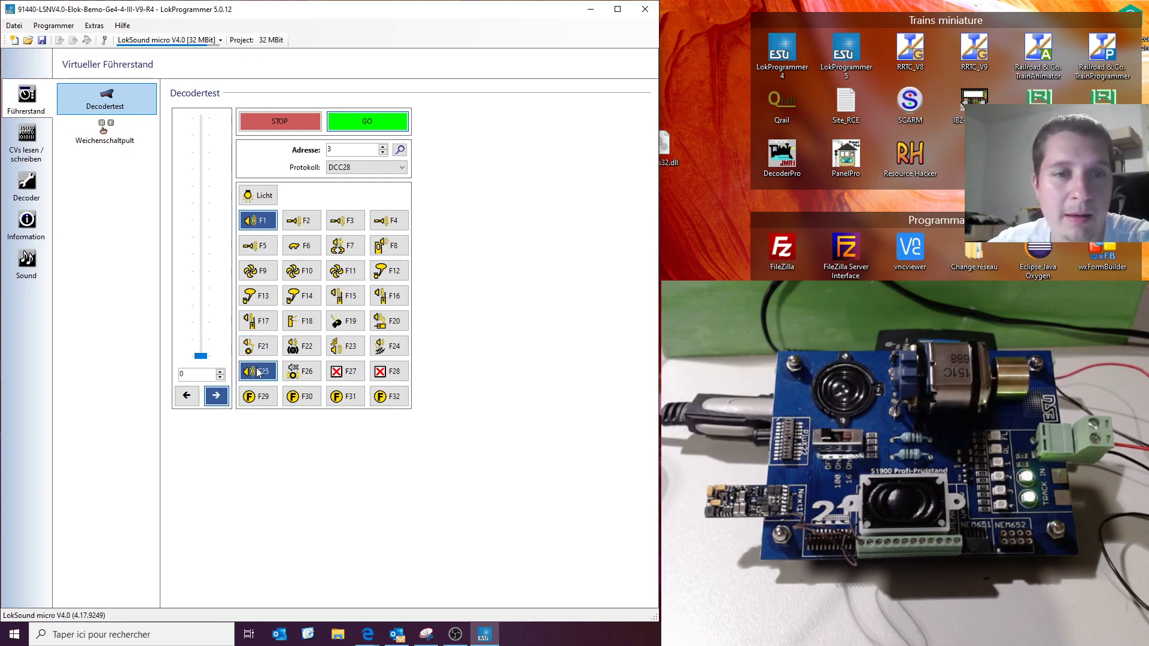
click(350, 348)
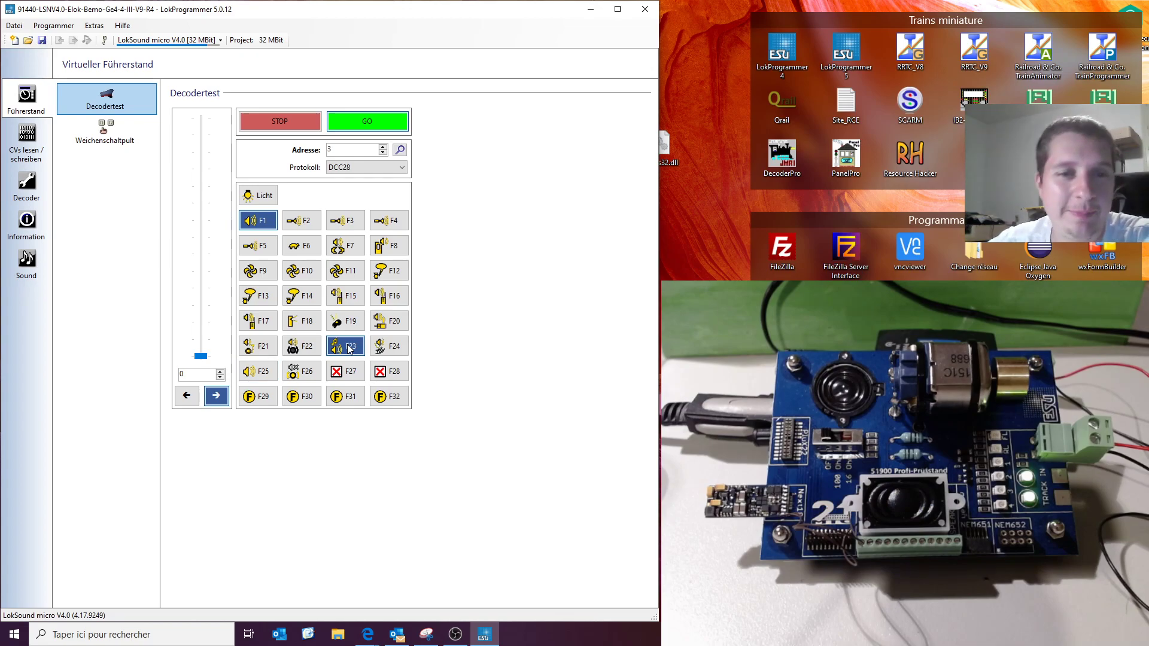
click(350, 348)
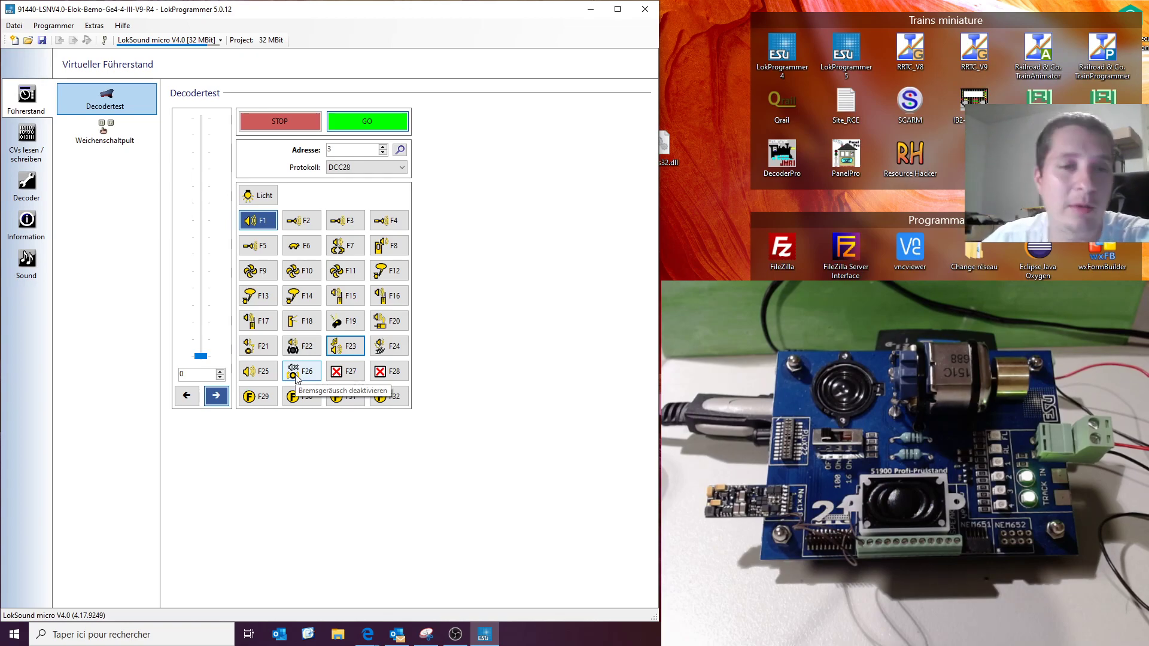
click(343, 319)
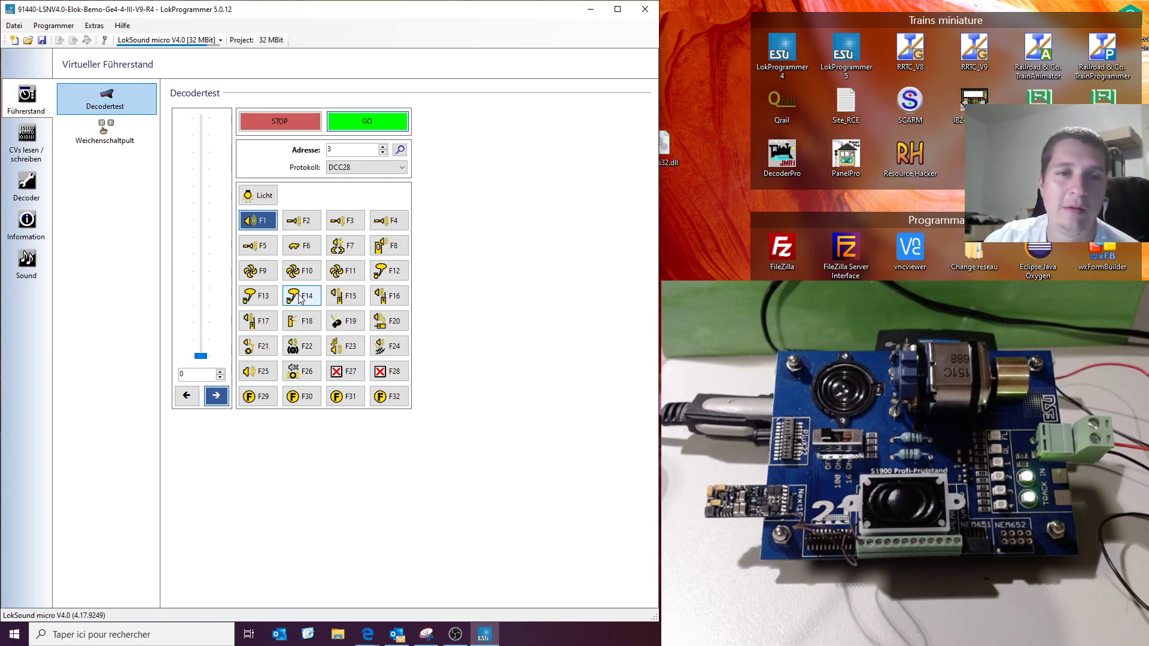
click(257, 221)
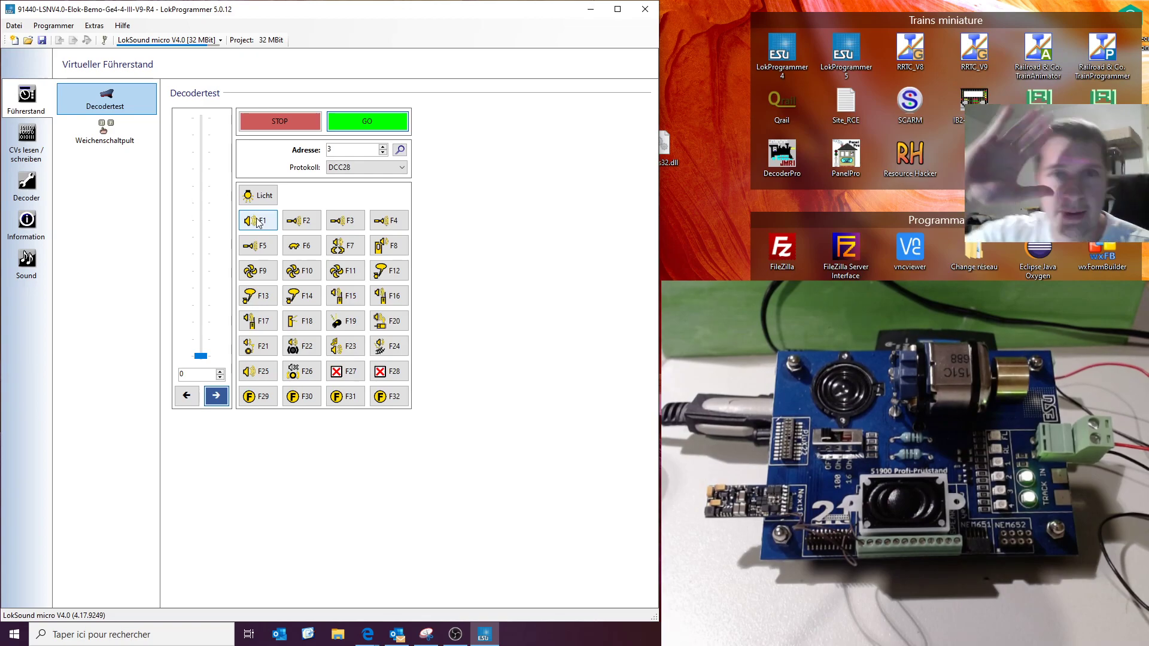
click(258, 222)
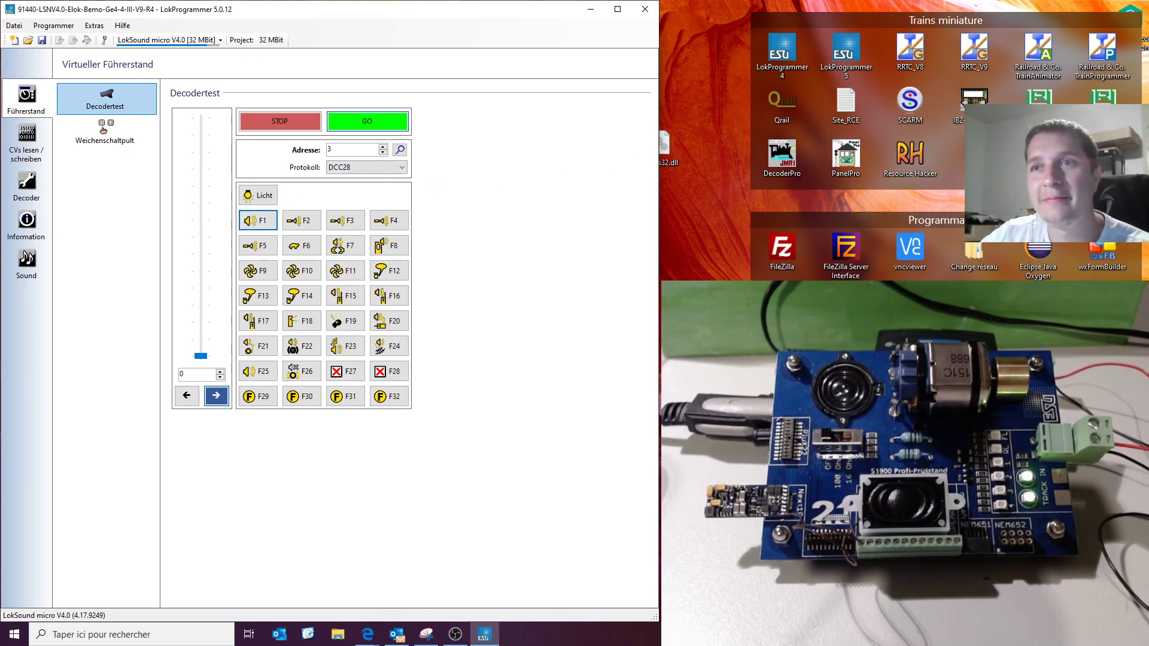